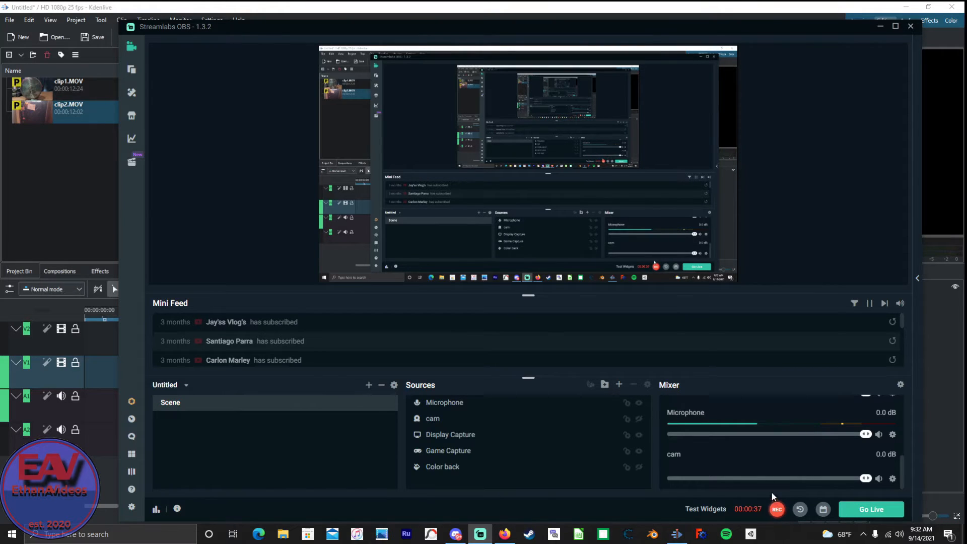
# Switch to Kdenlive in the Editing layout and show the Effect/Composition Stack.
pyautogui.click(777, 509)
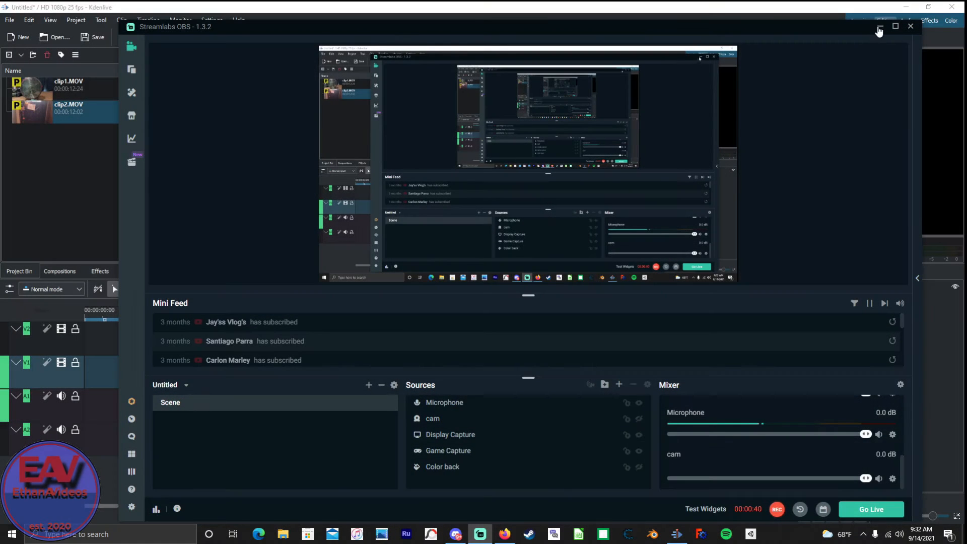
pyautogui.click(881, 27)
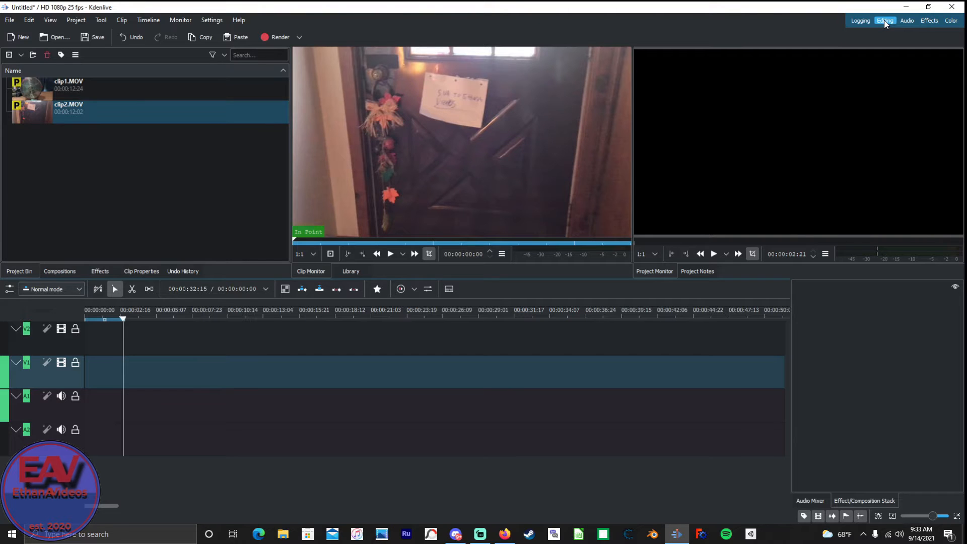
pyautogui.click(885, 20)
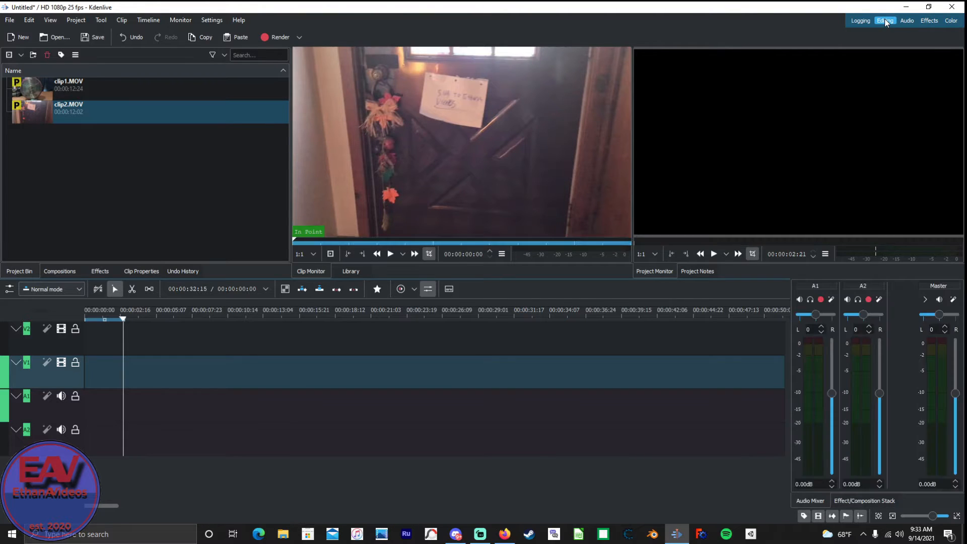
pyautogui.click(865, 502)
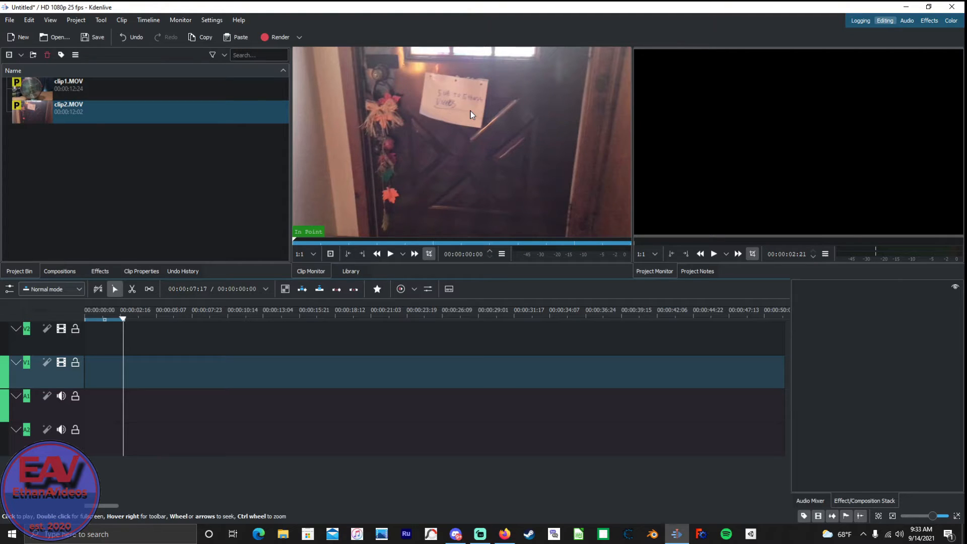
# Place clip2.MOV at the start of video track V1 and return the playhead to the beginning of the timeline.
pyautogui.click(114, 116)
pyautogui.moveTo(114, 116); pyautogui.dragTo(33, 373)
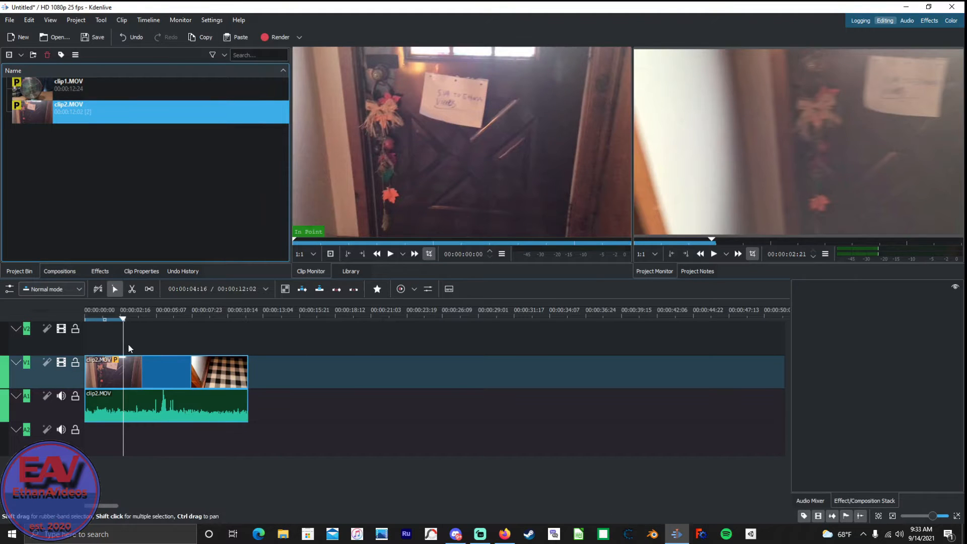
pyautogui.moveTo(124, 321); pyautogui.dragTo(117, 320)
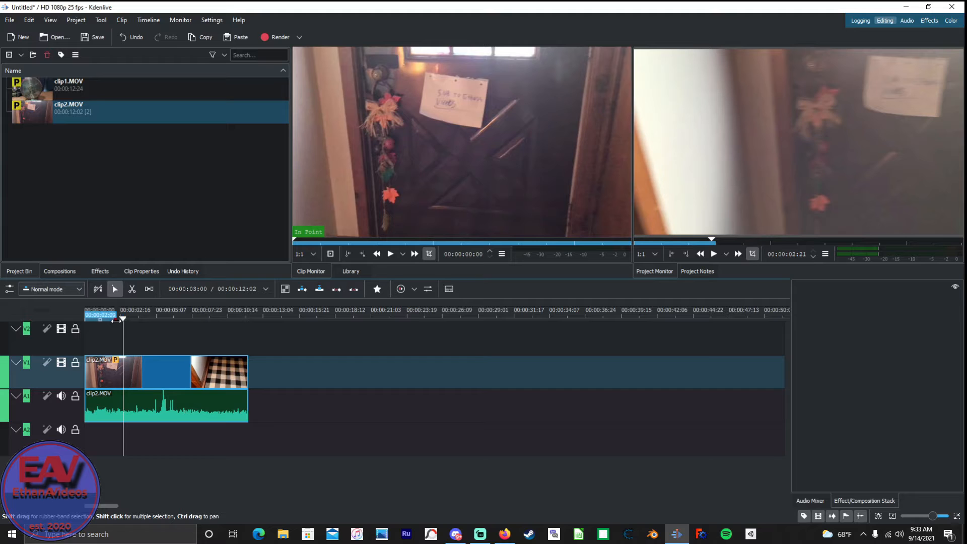
pyautogui.click(111, 334)
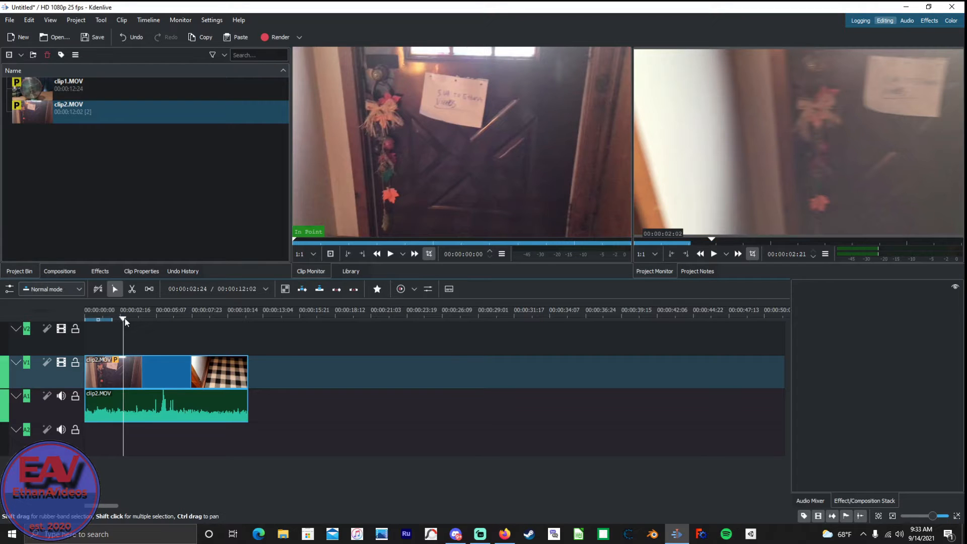
pyautogui.moveTo(79, 321); pyautogui.dragTo(29, 322)
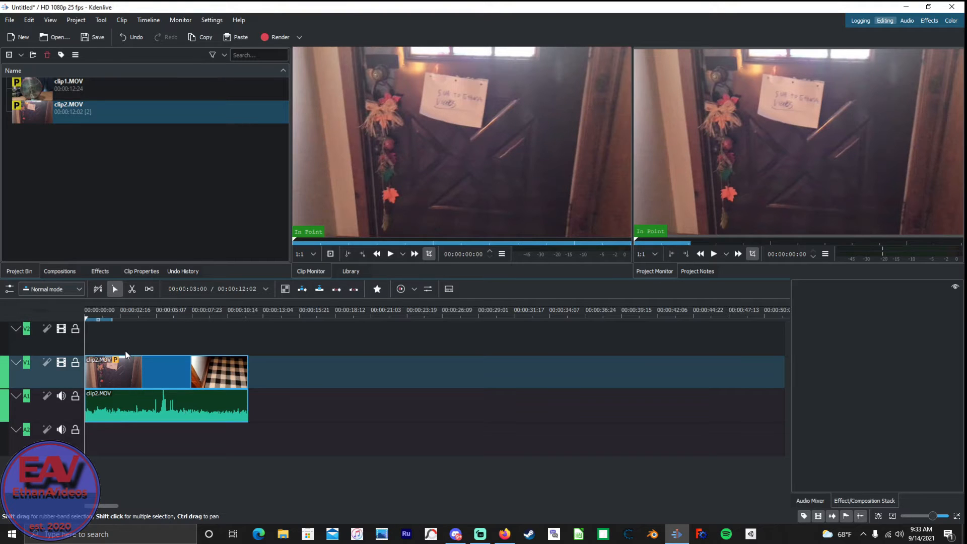
# Preview the opening of clip2.MOV up to 00:00:02:16 and show the effects list.
pyautogui.press('space')
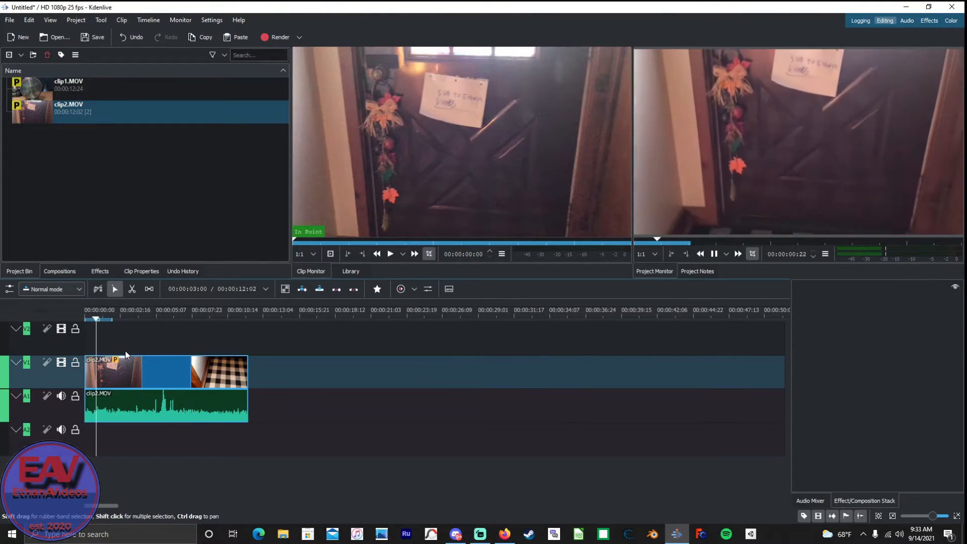
pyautogui.press('space')
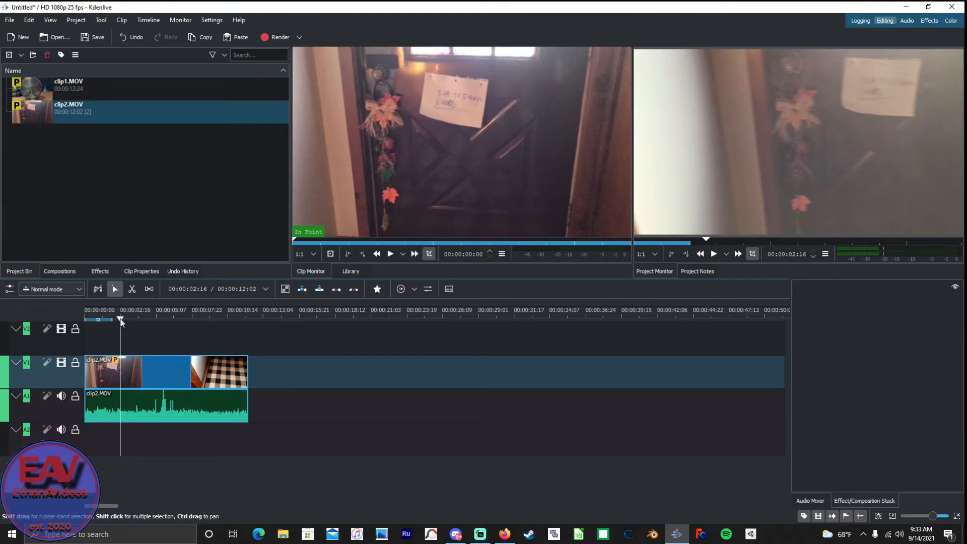
pyautogui.click(103, 271)
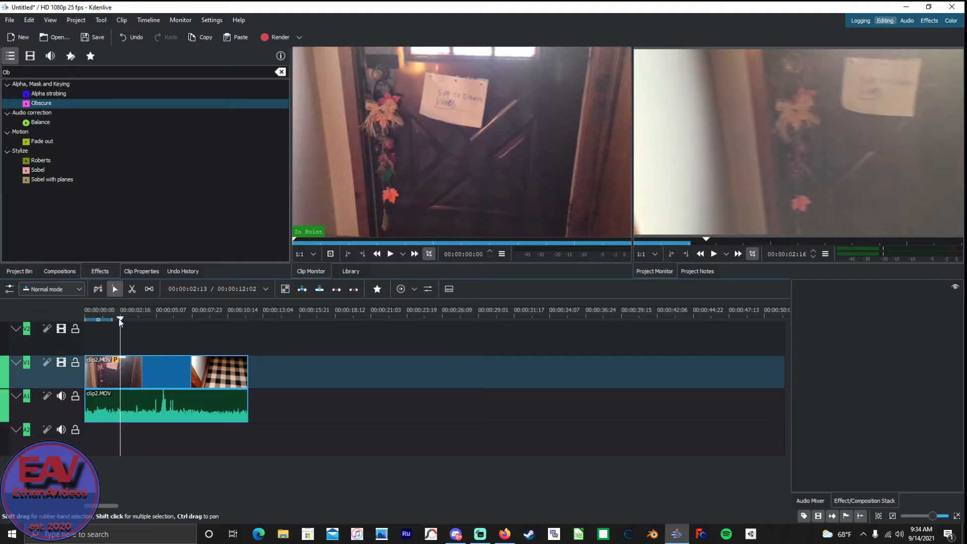
# Replay the opening of clip2.MOV and cut the clip at 00:00:02:16.
pyautogui.moveTo(120, 322); pyautogui.dragTo(69, 327)
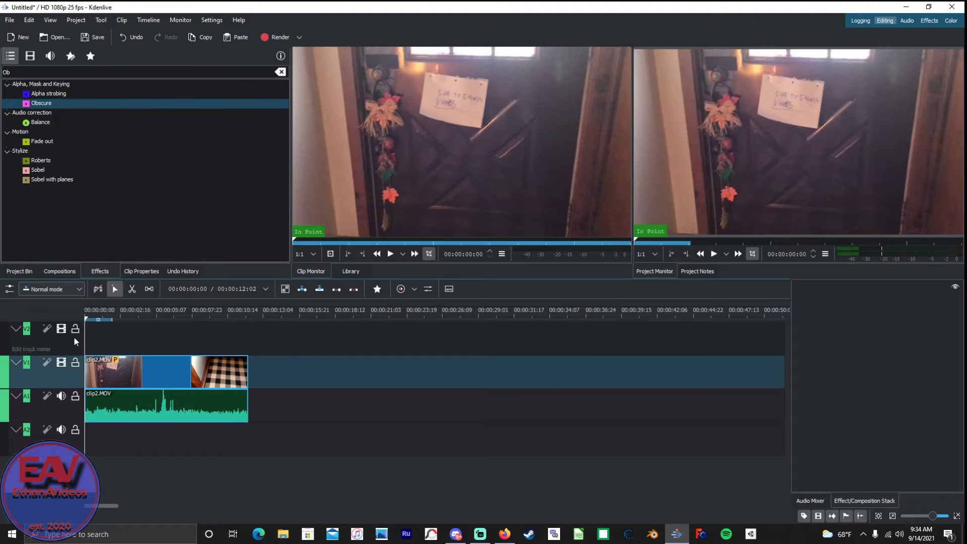
pyautogui.press('space')
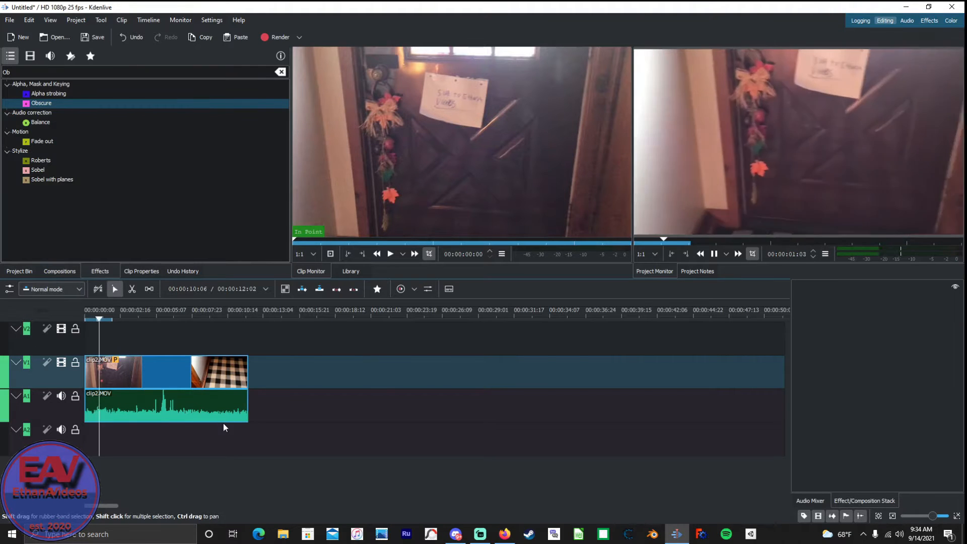
pyautogui.press('space')
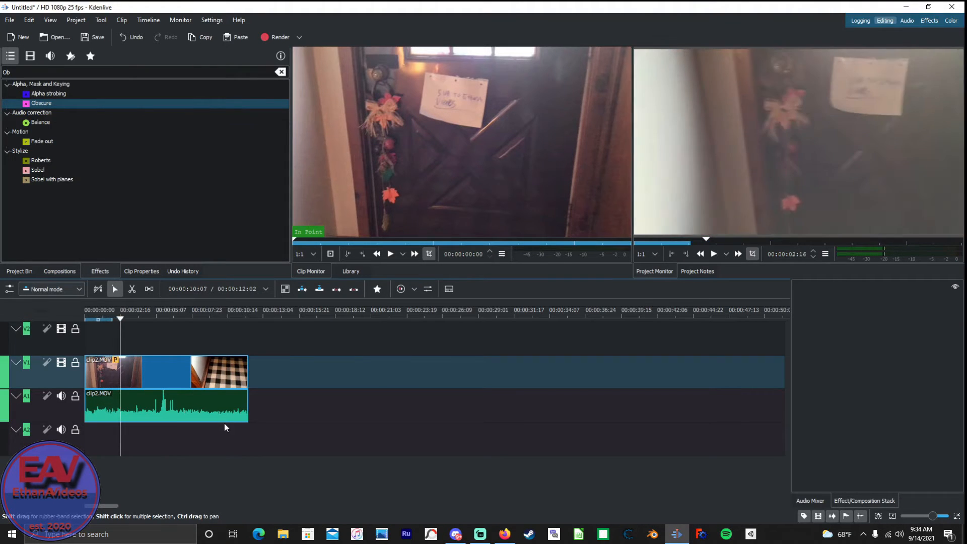
pyautogui.press('x')
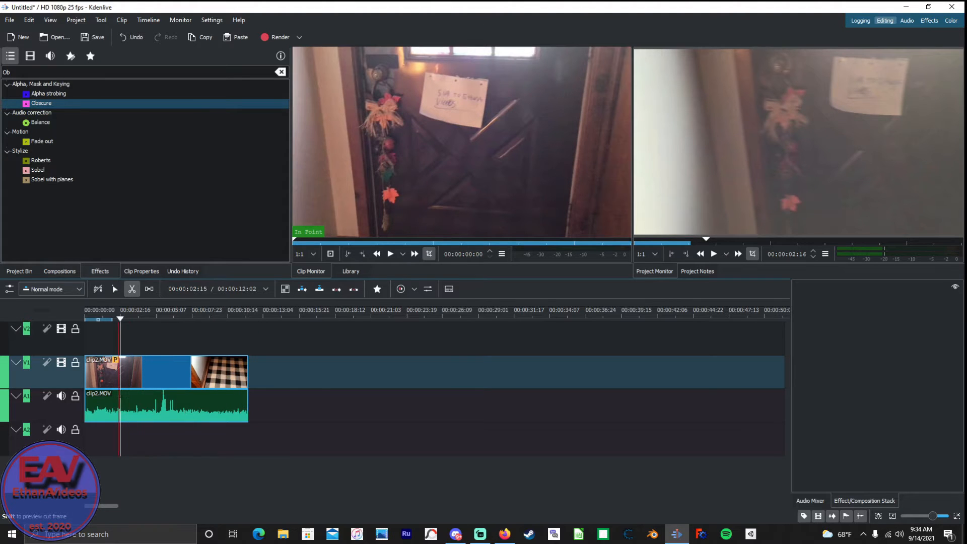
pyautogui.click(120, 415)
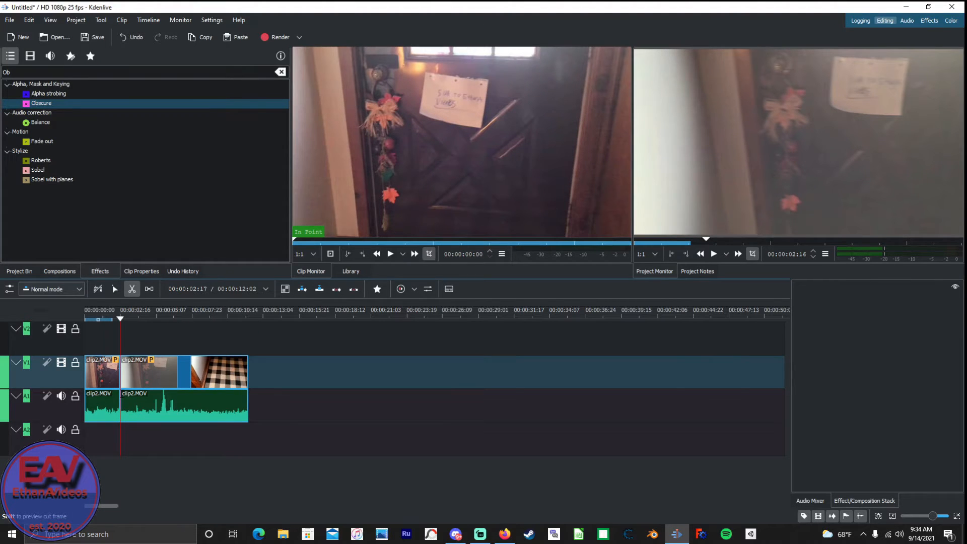
pyautogui.press('s')
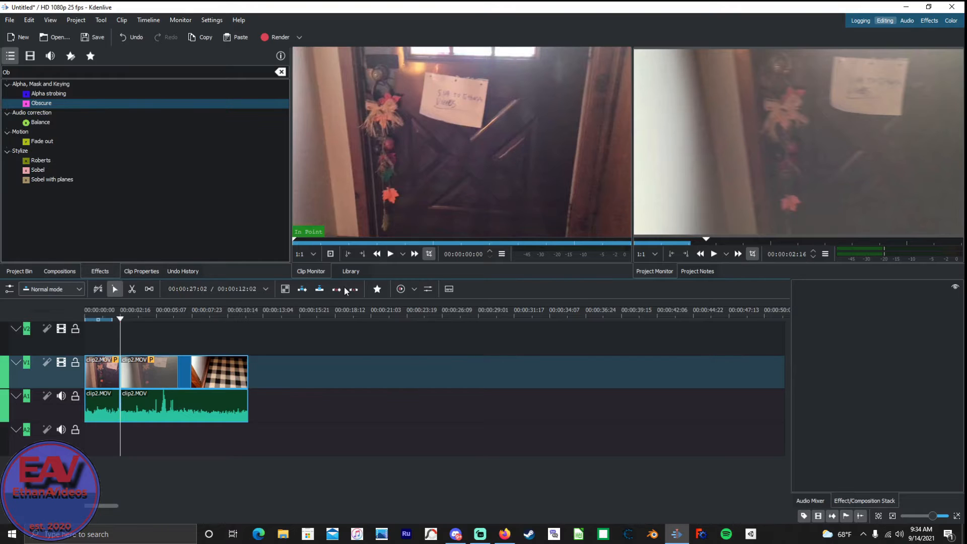
pyautogui.moveTo(40, 105); pyautogui.dragTo(95, 371)
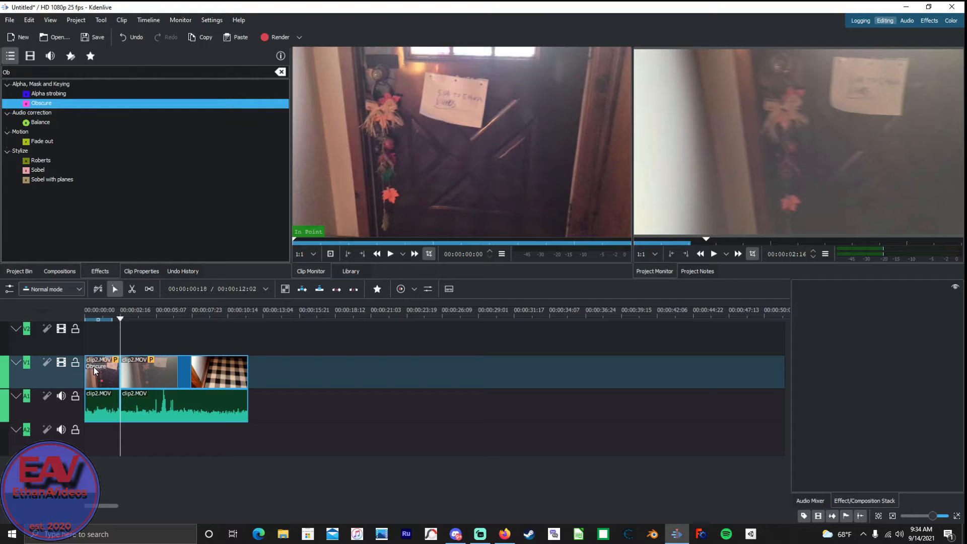
pyautogui.click(95, 373)
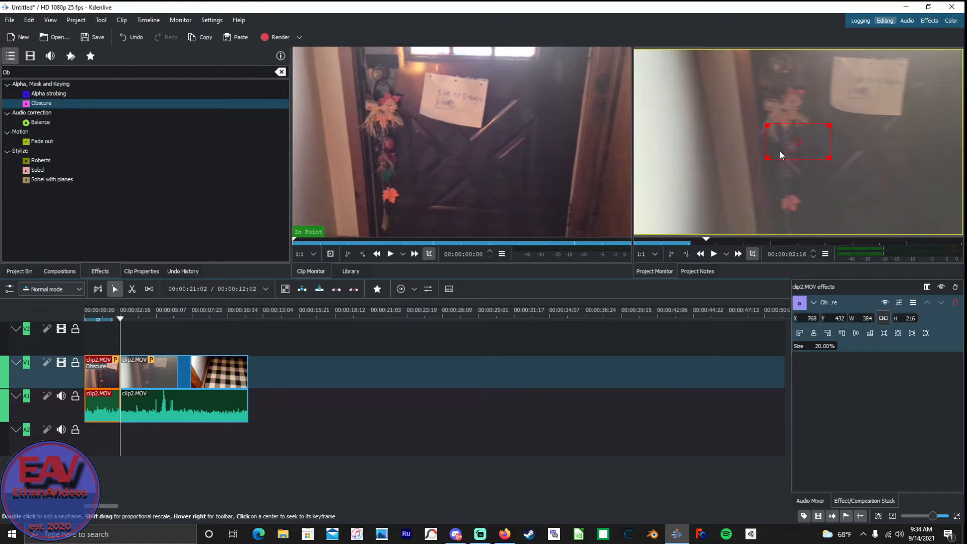
pyautogui.moveTo(805, 146); pyautogui.dragTo(902, 110)
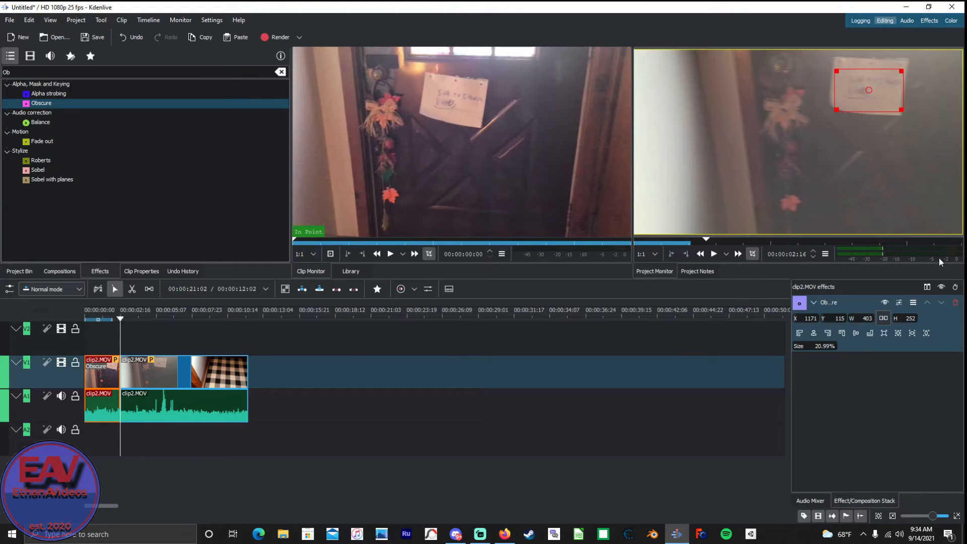
pyautogui.doubleClick(818, 349)
pyautogui.click(798, 349)
pyautogui.moveTo(802, 348); pyautogui.dragTo(805, 348)
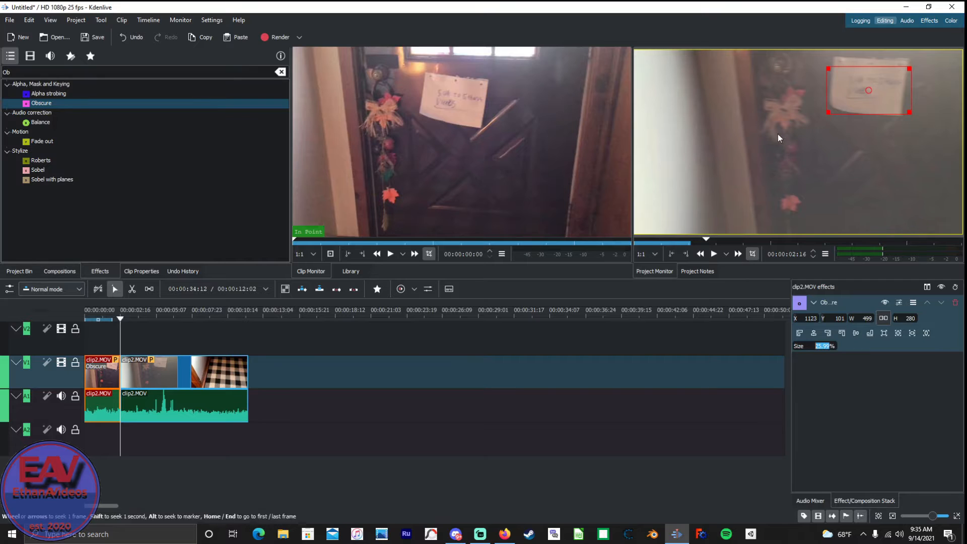
pyautogui.moveTo(863, 87); pyautogui.dragTo(772, 157)
pyautogui.moveTo(801, 125); pyautogui.dragTo(859, 90)
pyautogui.click(954, 304)
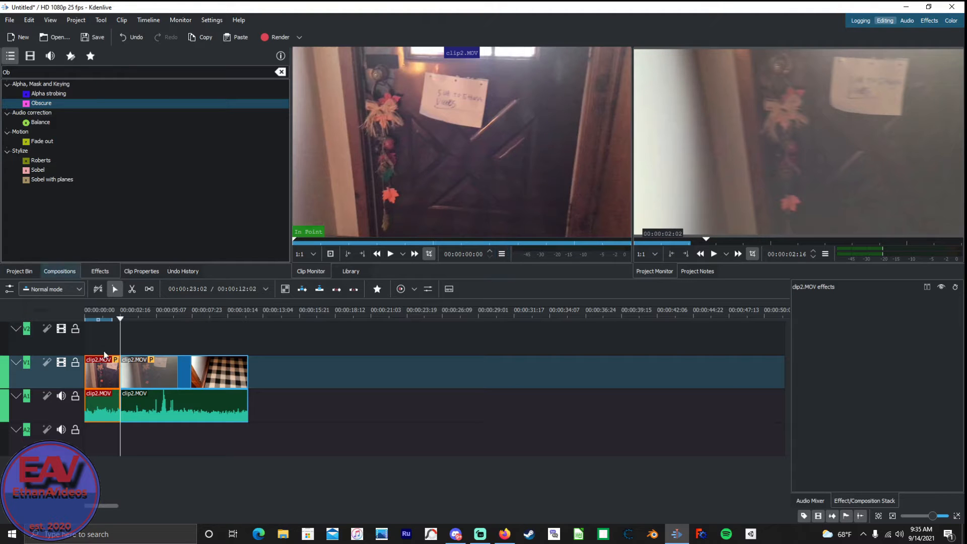
# Apply the Obscure effect to the first clip2.MOV segment and position its region over the door note at 00:00:01:06, about X 1063, Y 48.
pyautogui.click(122, 319)
pyautogui.moveTo(122, 319); pyautogui.dragTo(100, 320)
pyautogui.click(22, 104)
pyautogui.moveTo(22, 104); pyautogui.dragTo(97, 382)
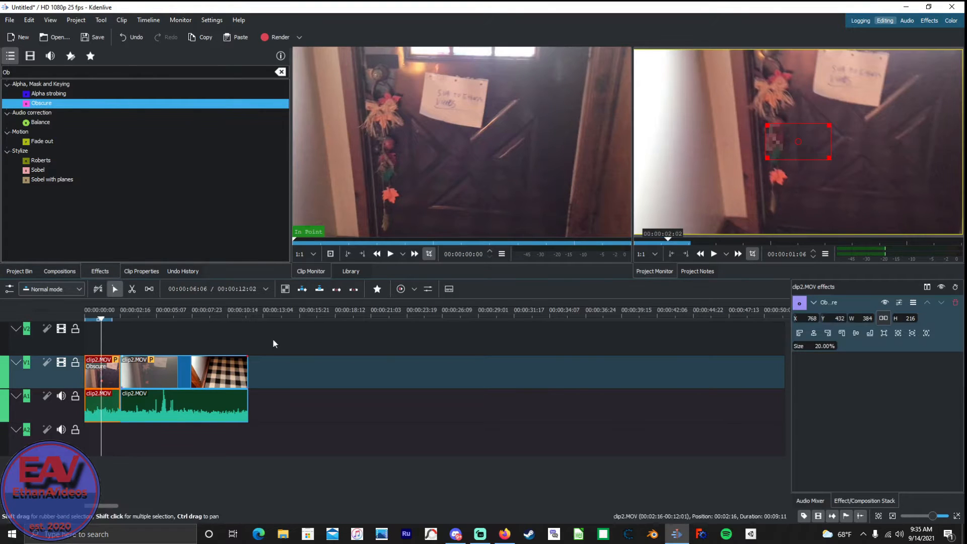
pyautogui.moveTo(799, 142); pyautogui.dragTo(852, 75)
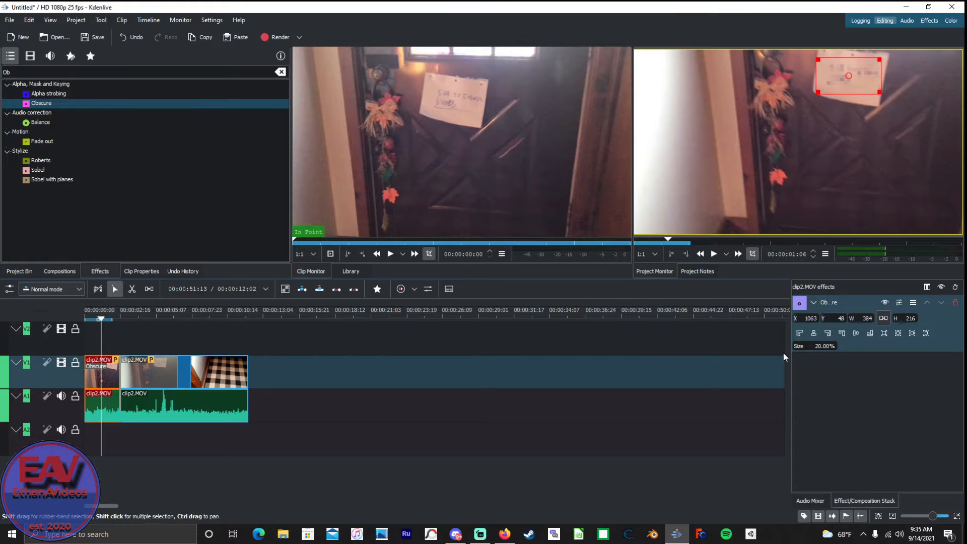
# Preview the obscured segment and cut it at about 00:00:00:12.
pyautogui.press('space')
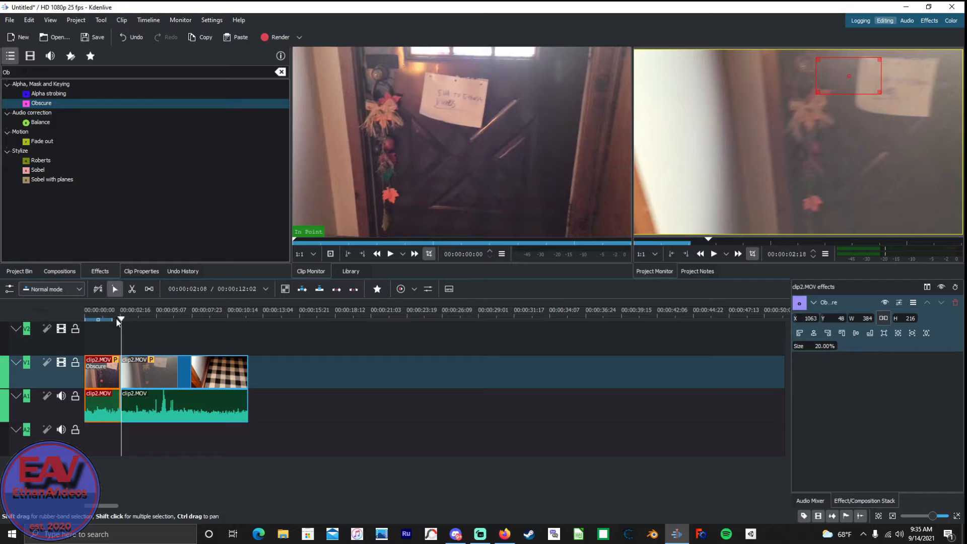
pyautogui.moveTo(121, 321); pyautogui.dragTo(94, 324)
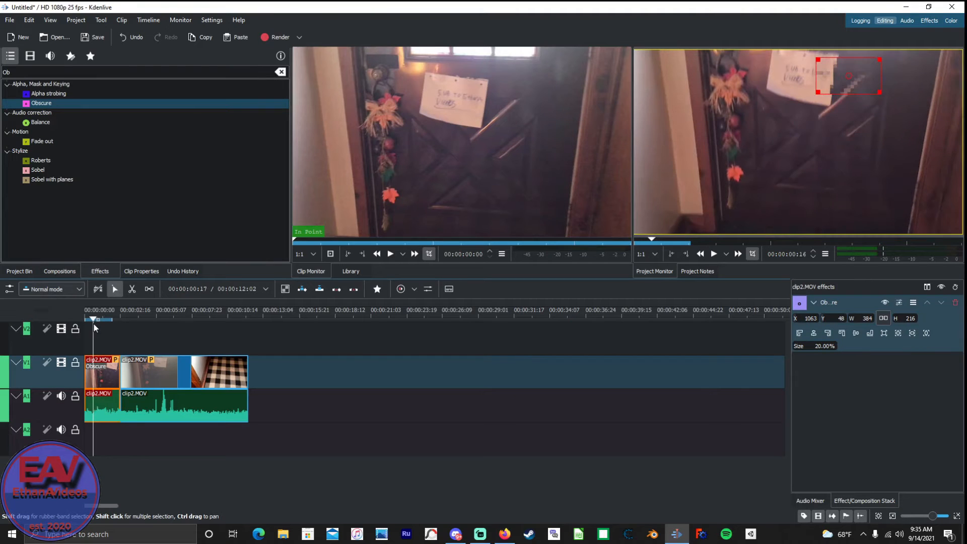
pyautogui.press('x')
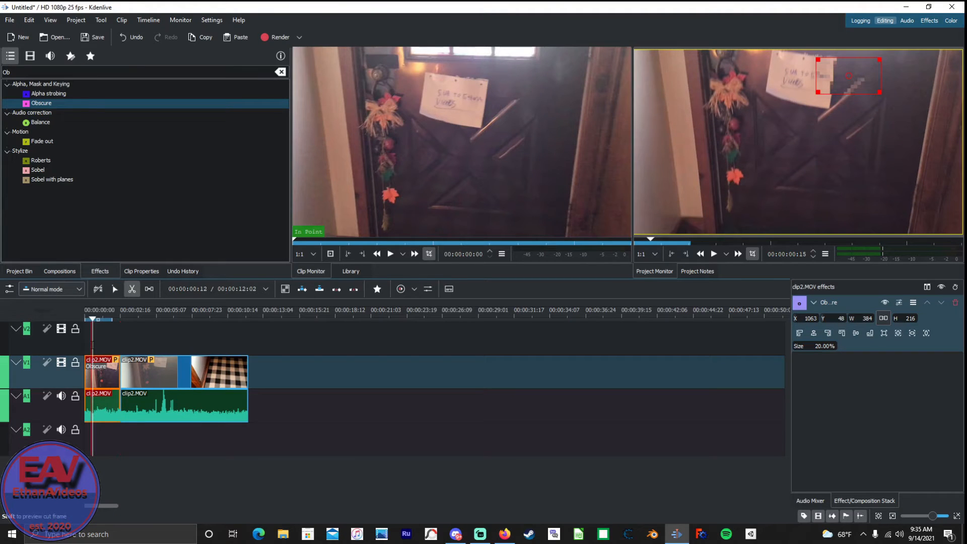
pyautogui.click(94, 348)
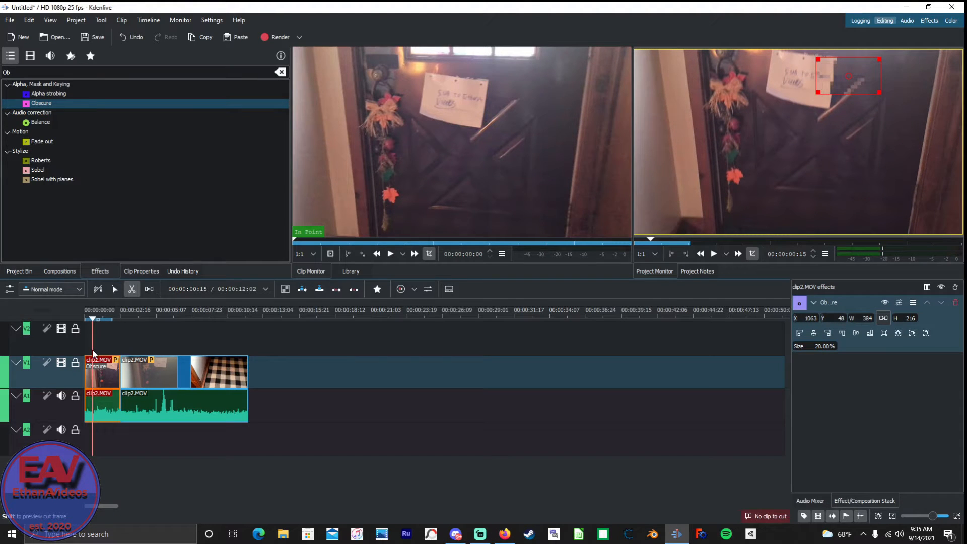
pyautogui.press('s')
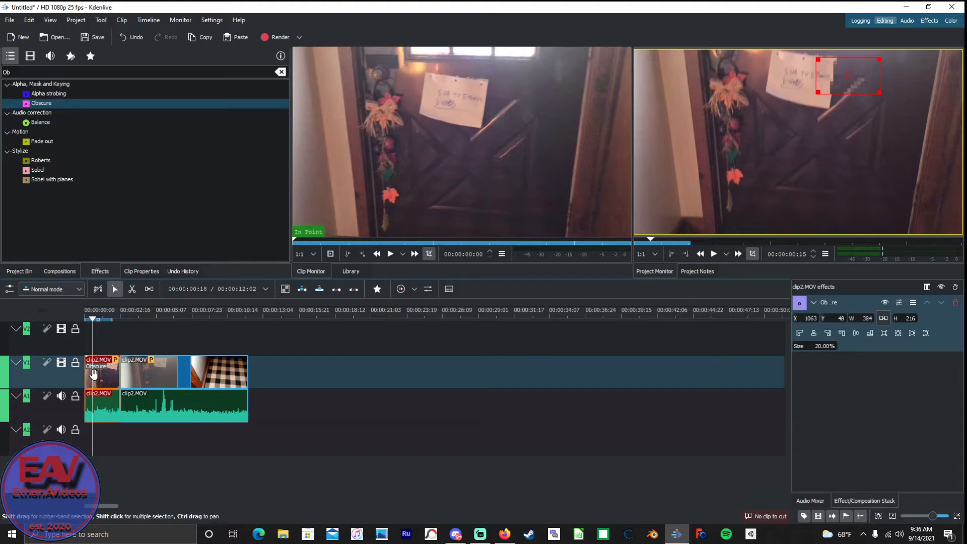
pyautogui.press('x')
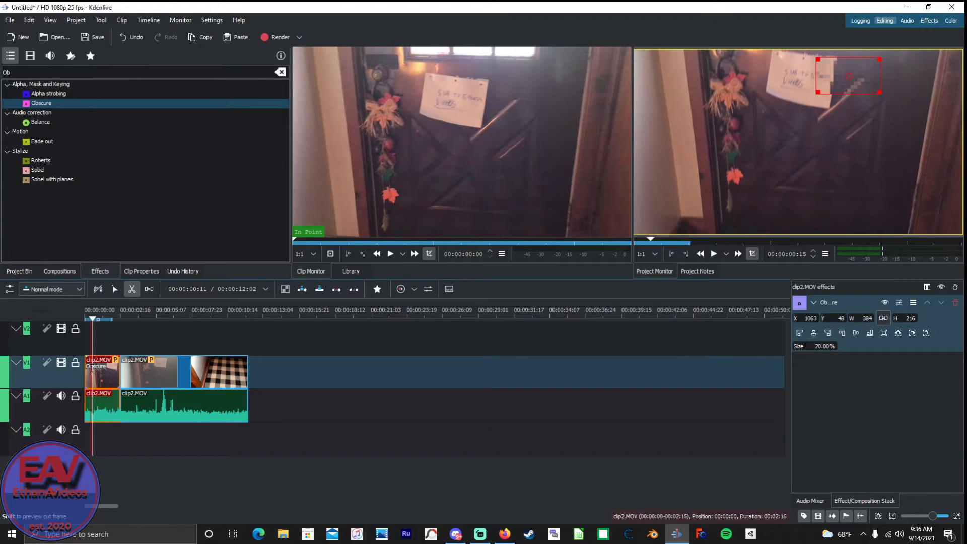
pyautogui.click(92, 373)
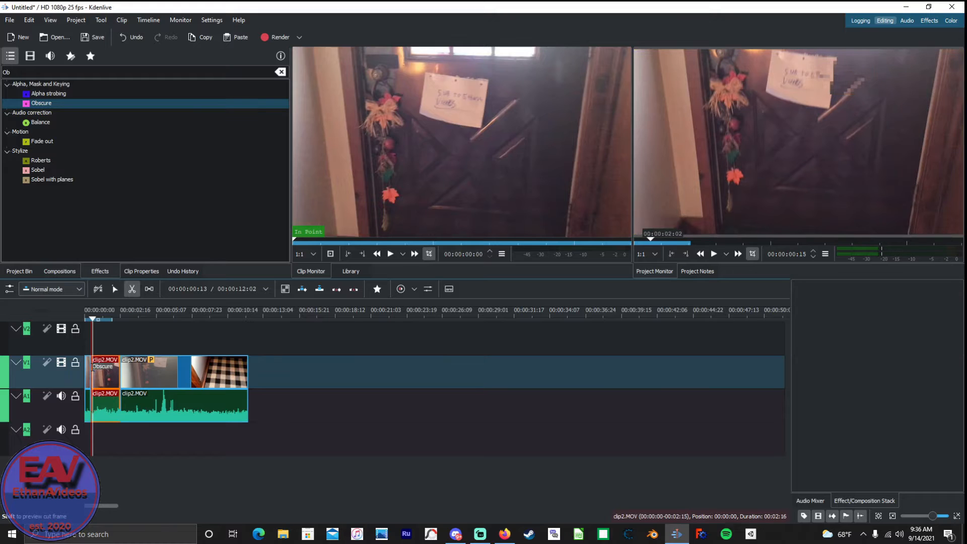
pyautogui.press('s')
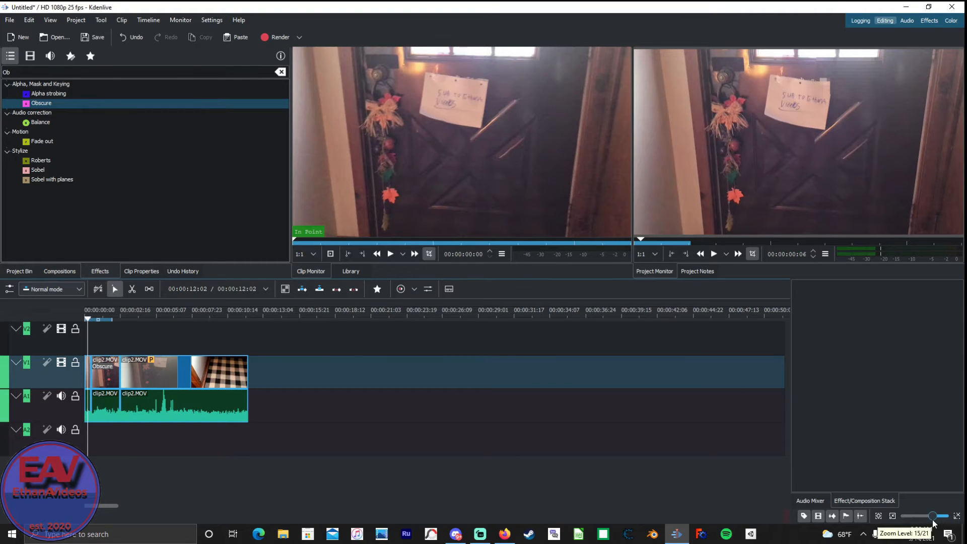
# Add another Obscure effect to the short first segment of clip2.MOV on track V1.
pyautogui.scroll(2, 933, 521)
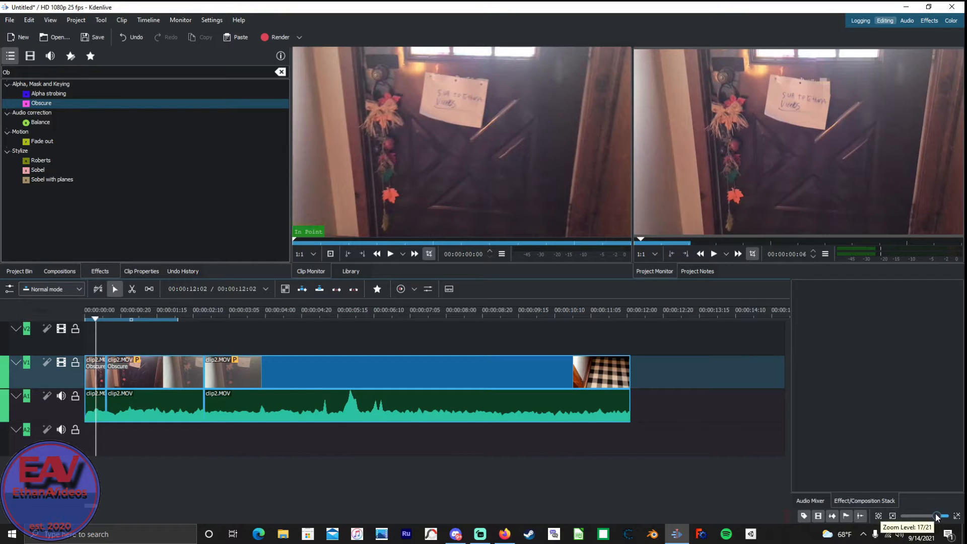
pyautogui.scroll(1, 938, 520)
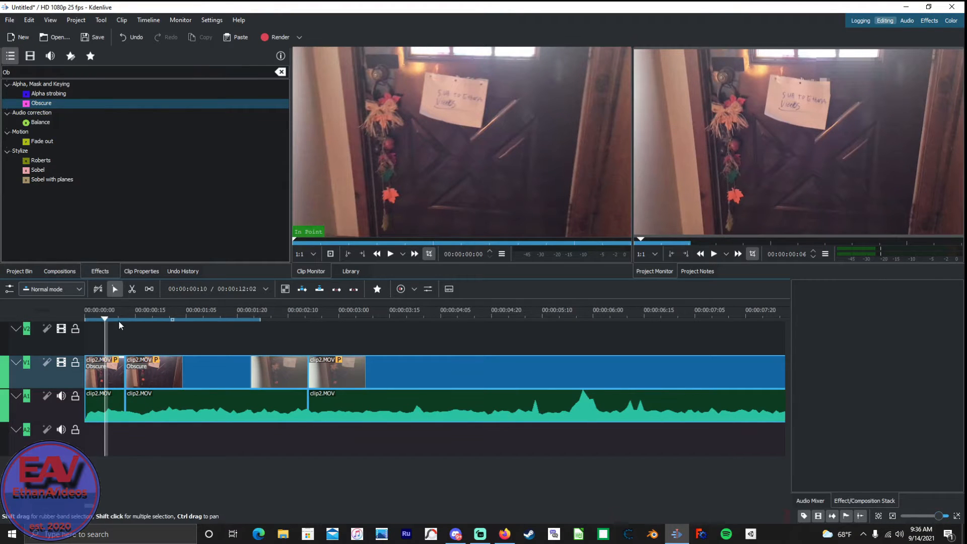
pyautogui.click(36, 103)
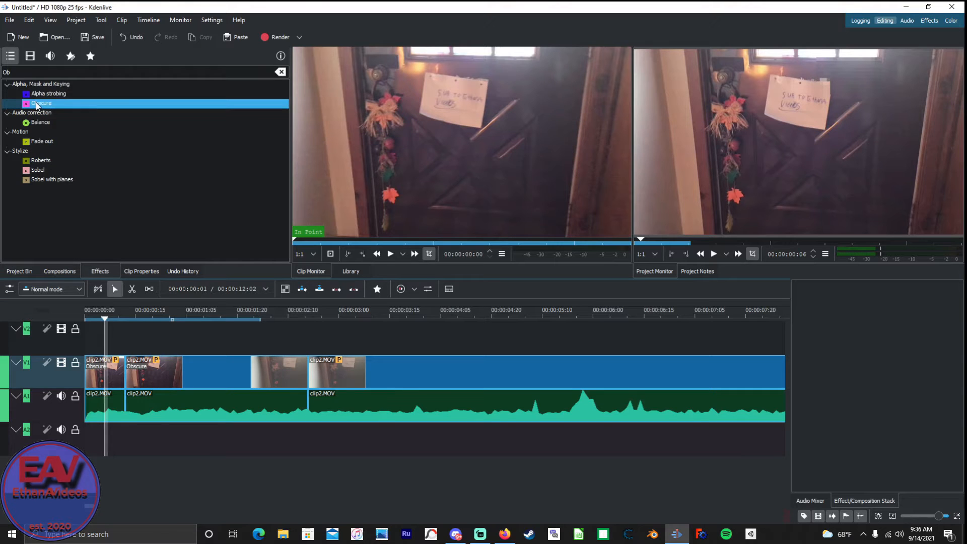
pyautogui.moveTo(35, 102); pyautogui.dragTo(98, 376)
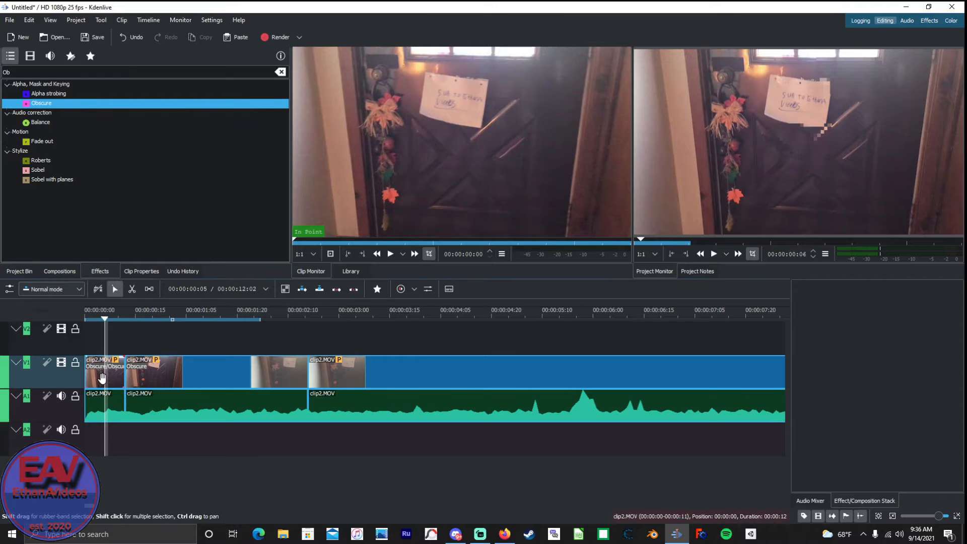
# Position the first segment's second Obscure region over the door note at about X 770, Y 197, and replay the clip from the start.
pyautogui.click(98, 375)
pyautogui.moveTo(799, 141); pyautogui.dragTo(799, 100)
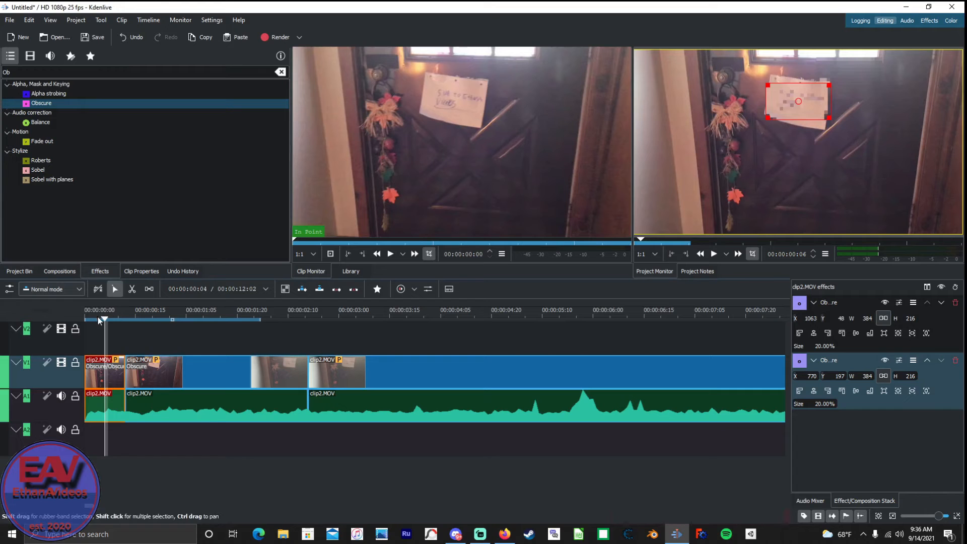
pyautogui.moveTo(105, 322); pyautogui.dragTo(79, 323)
pyautogui.press('space')
pyautogui.press('space')
# Cut the first clip2.MOV segment at about 00:00:00:11 and try adding another Obscure effect to the tiny piece behind the cut.
pyautogui.moveTo(211, 321); pyautogui.dragTo(124, 358)
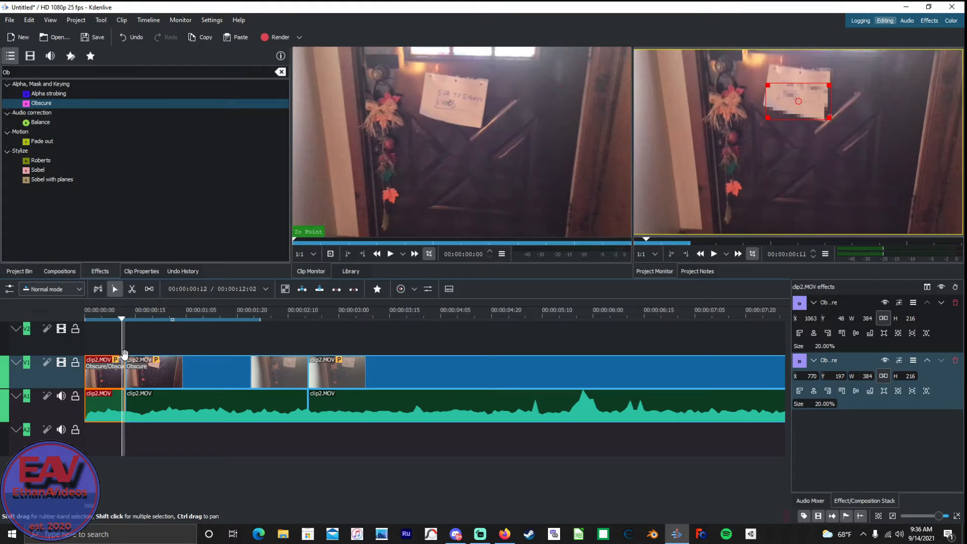
pyautogui.moveTo(121, 322); pyautogui.dragTo(115, 323)
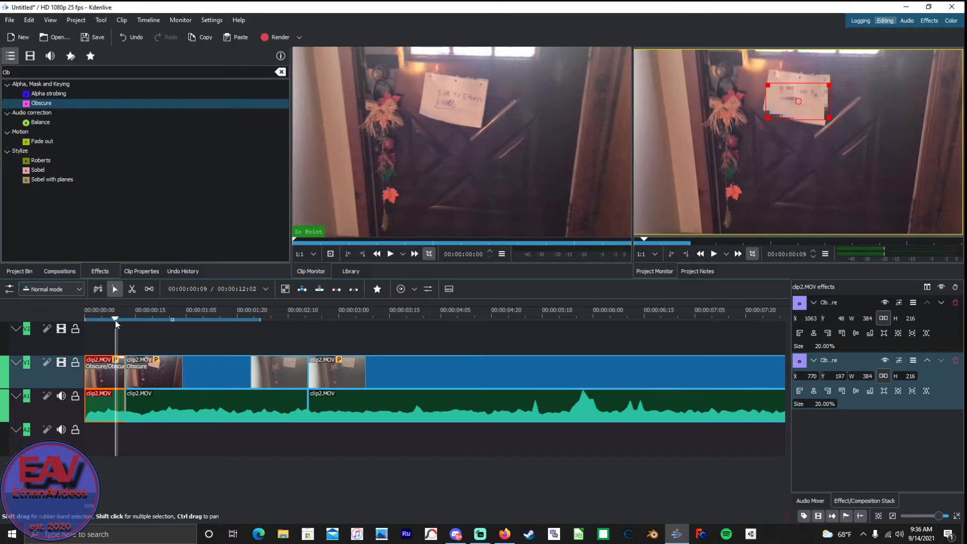
pyautogui.press('x')
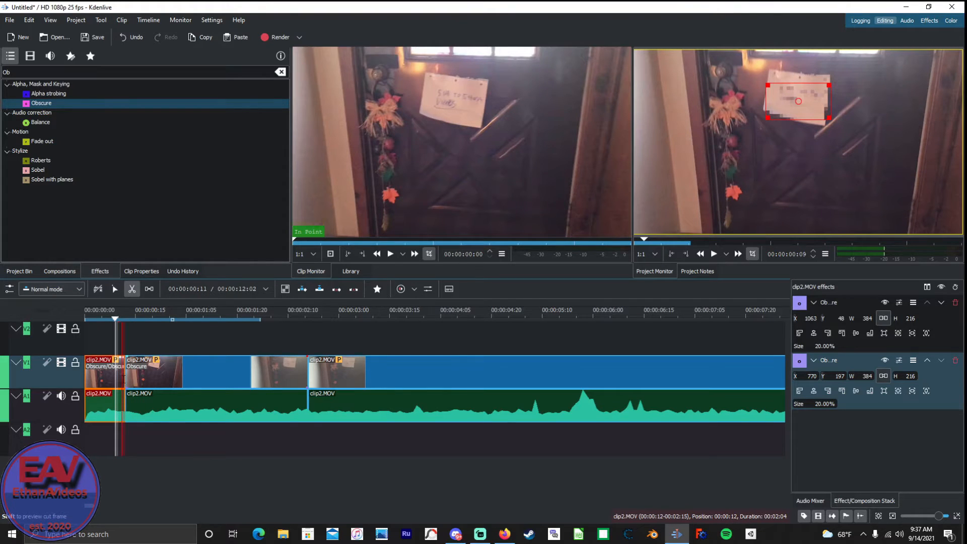
pyautogui.click(122, 377)
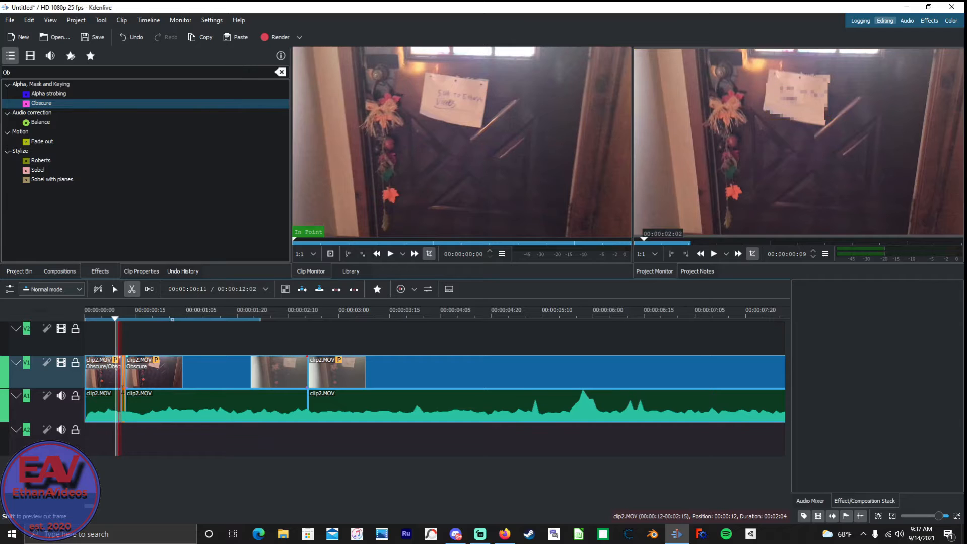
pyautogui.press('s')
pyautogui.moveTo(41, 102); pyautogui.dragTo(121, 366)
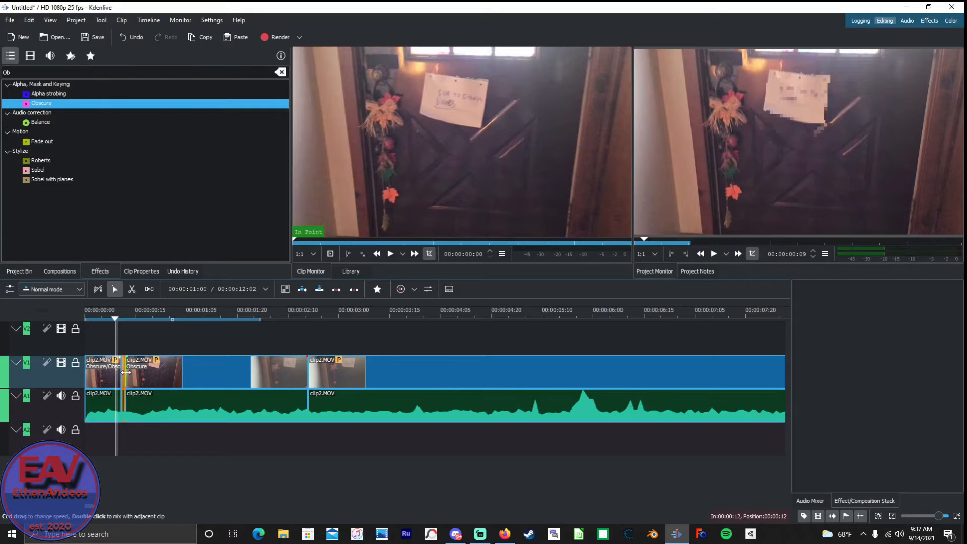
pyautogui.press('space')
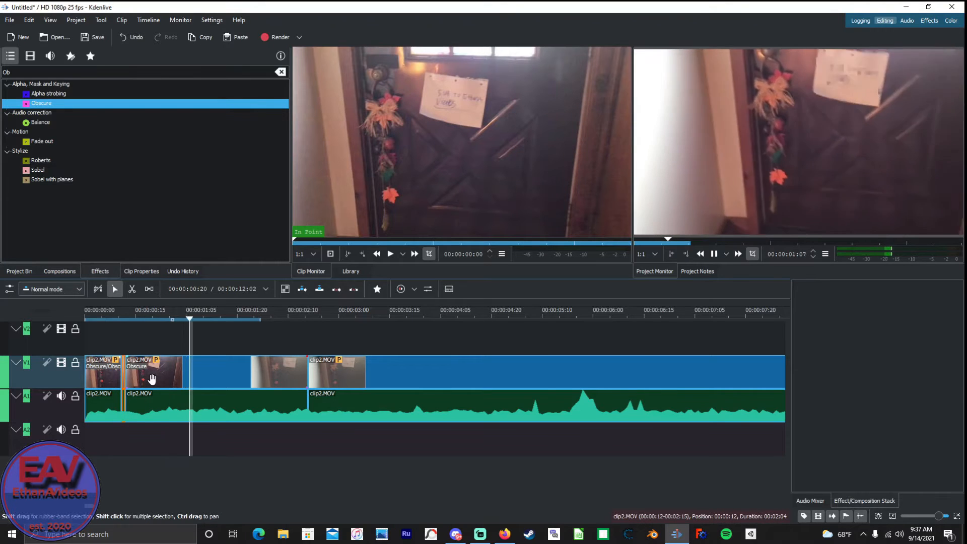
# Cut the following obscured clip2.MOV segment at 00:00:00:22, where the note drifts out of the blurred region.
pyautogui.click(152, 379)
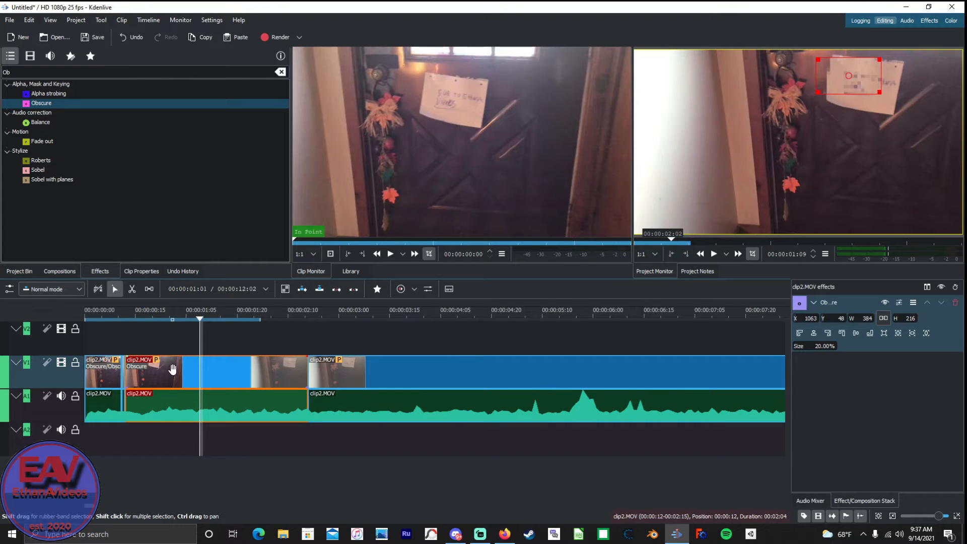
pyautogui.moveTo(200, 319); pyautogui.dragTo(161, 326)
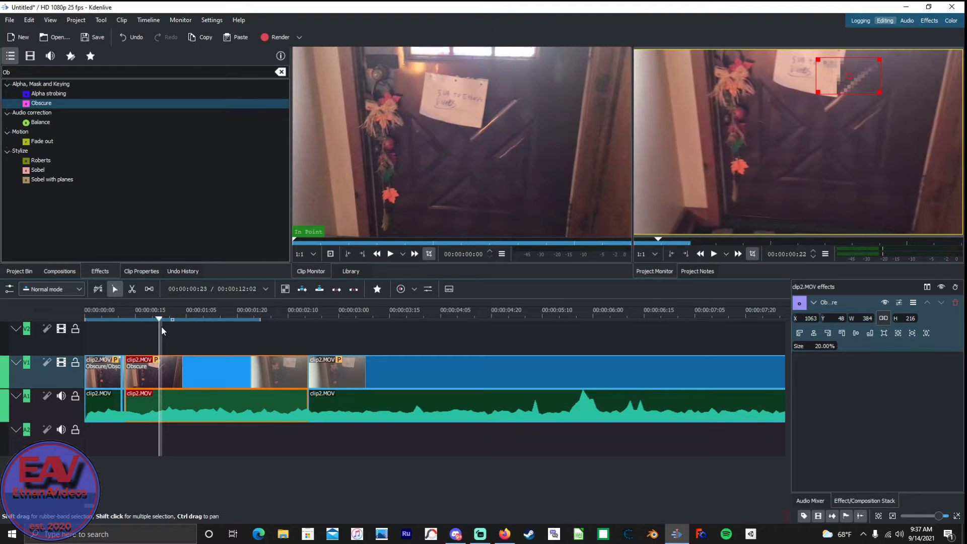
pyautogui.press('x')
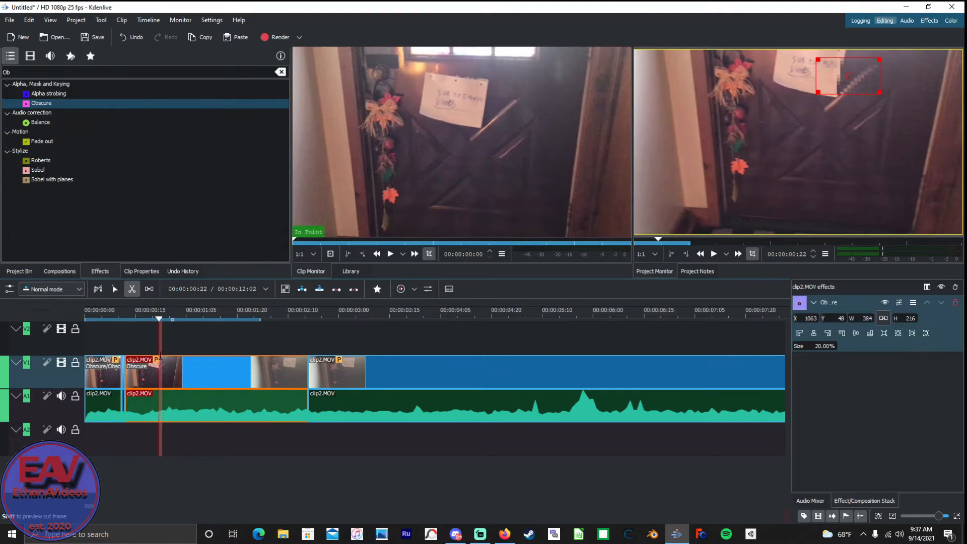
pyautogui.click(161, 358)
pyautogui.press('s')
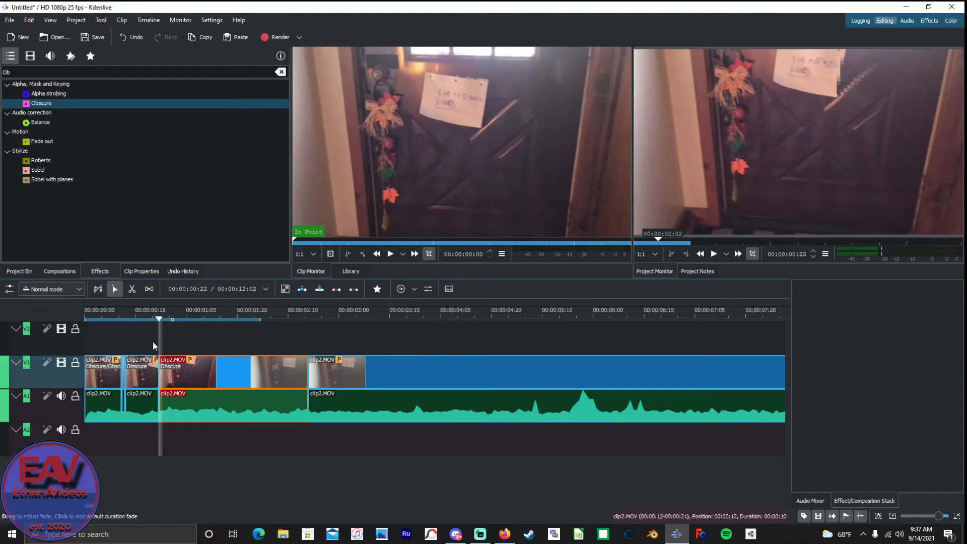
# Add another Obscure effect to the segment ending at 00:00:00:22 and position its region over the door note, about X 805, Y -2.
pyautogui.click(35, 104)
pyautogui.moveTo(36, 107); pyautogui.dragTo(137, 367)
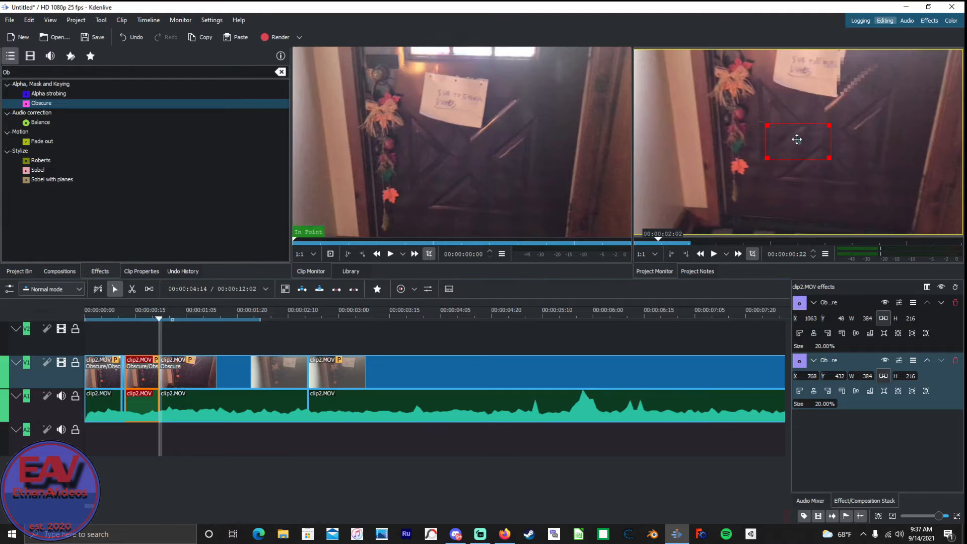
pyautogui.moveTo(797, 141); pyautogui.dragTo(803, 73)
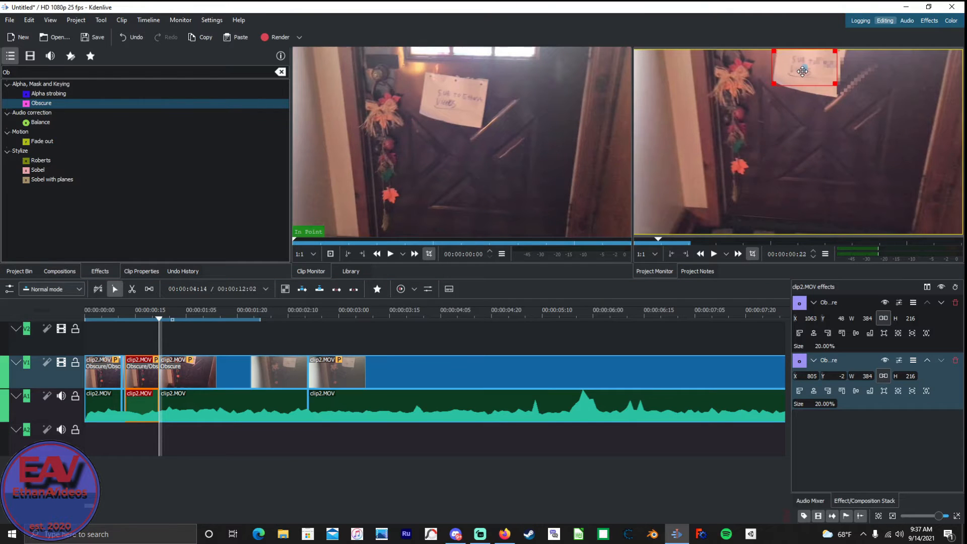
# Play the timeline from the start to check the blurred note, and return the playhead to the opening frames.
pyautogui.moveTo(159, 321); pyautogui.dragTo(41, 330)
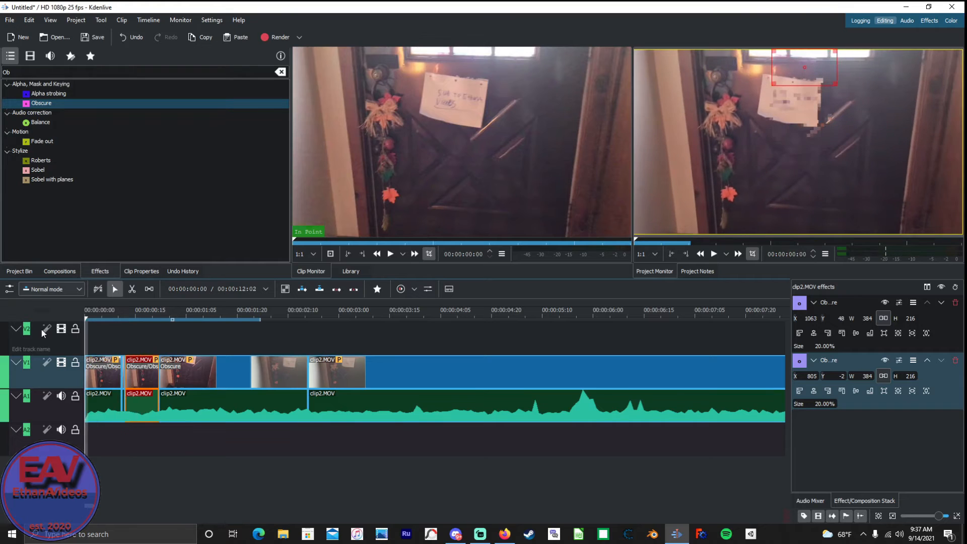
pyautogui.press('space')
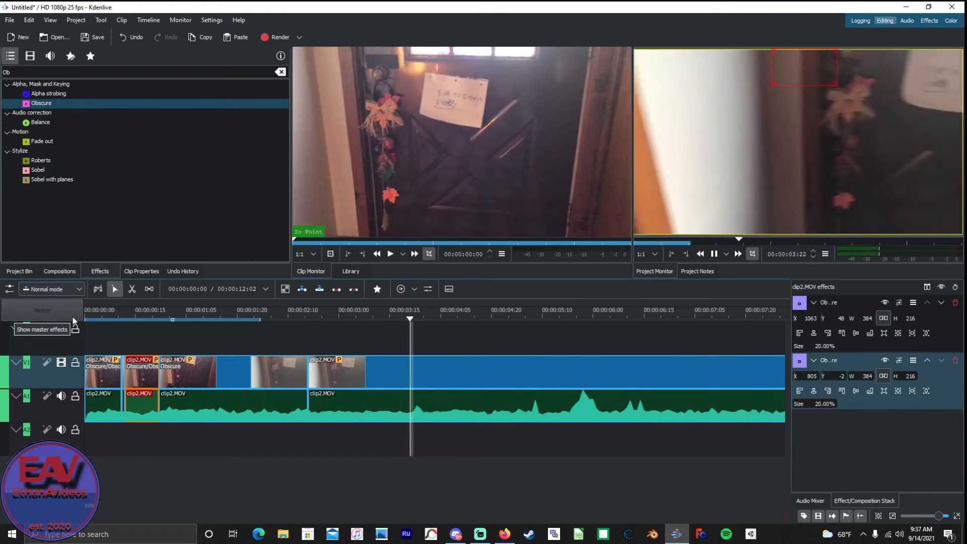
pyautogui.press('space')
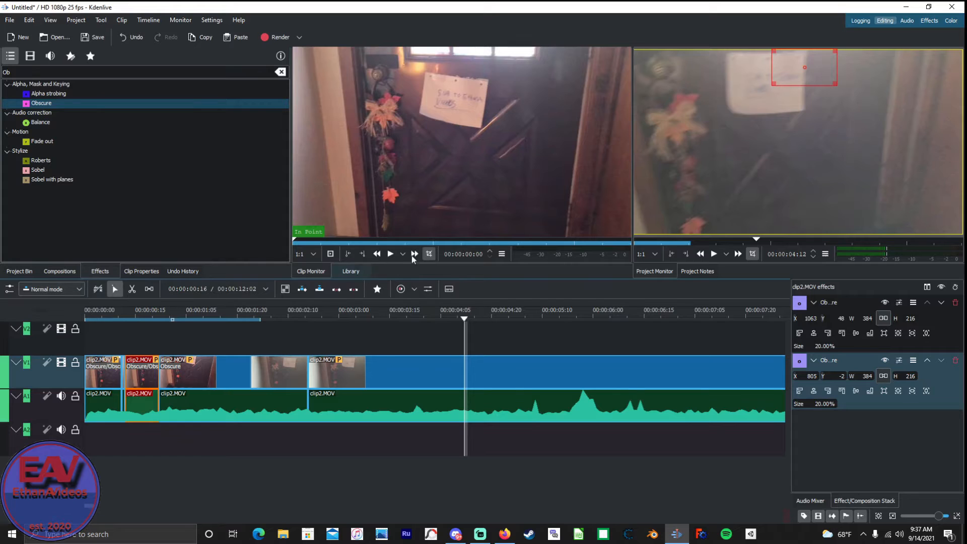
pyautogui.moveTo(464, 322); pyautogui.dragTo(95, 322)
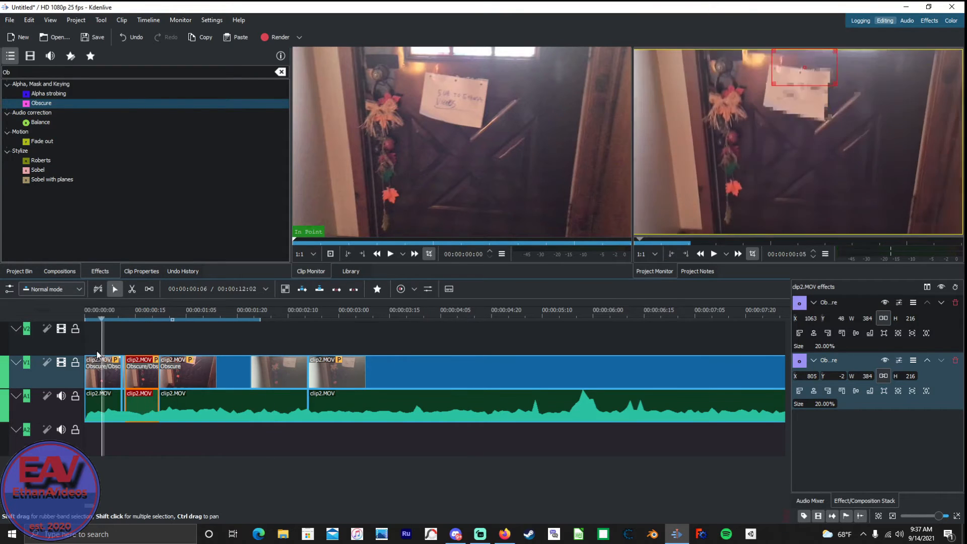
# Delete the unblurred clip2.MOV segment after 00:00:02:16 and play the remaining segments through.
pyautogui.click(393, 387)
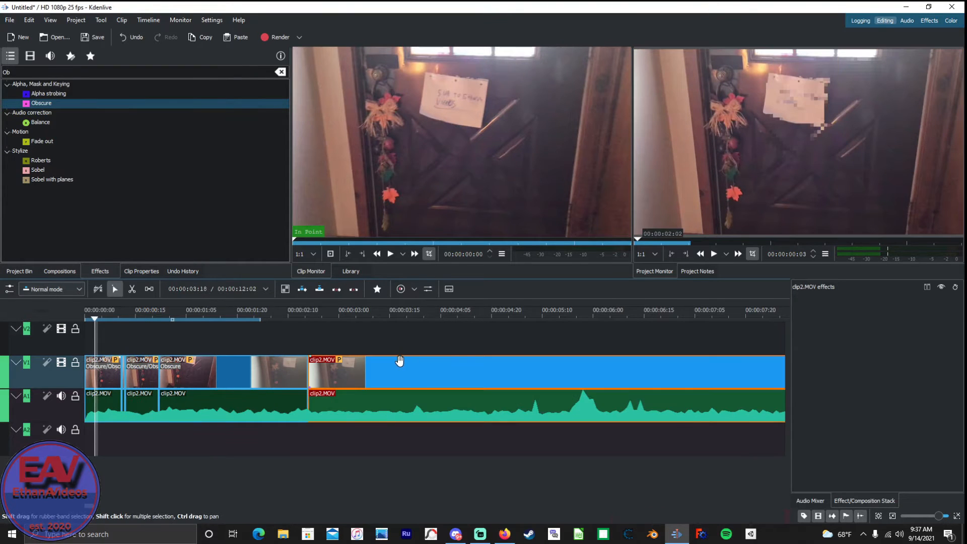
pyautogui.press('Delete')
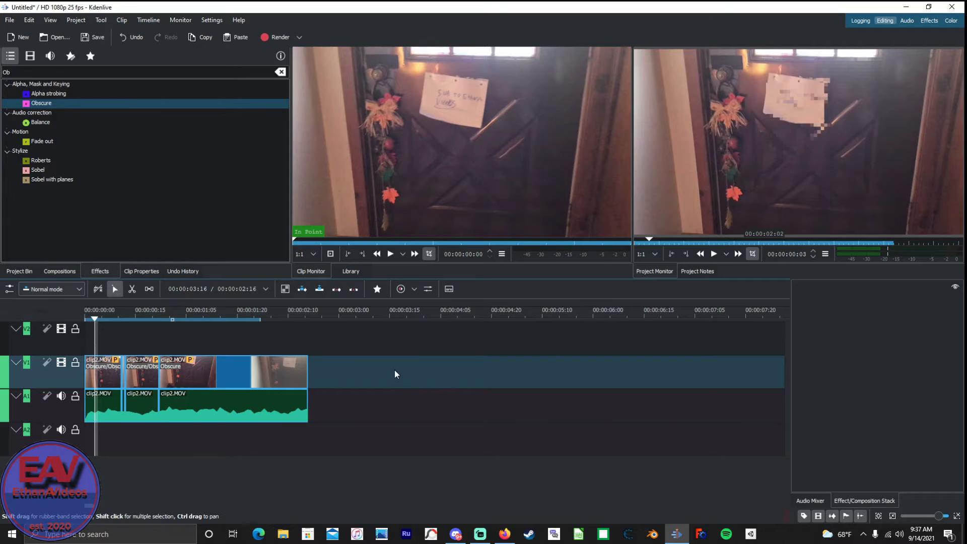
pyautogui.press('space')
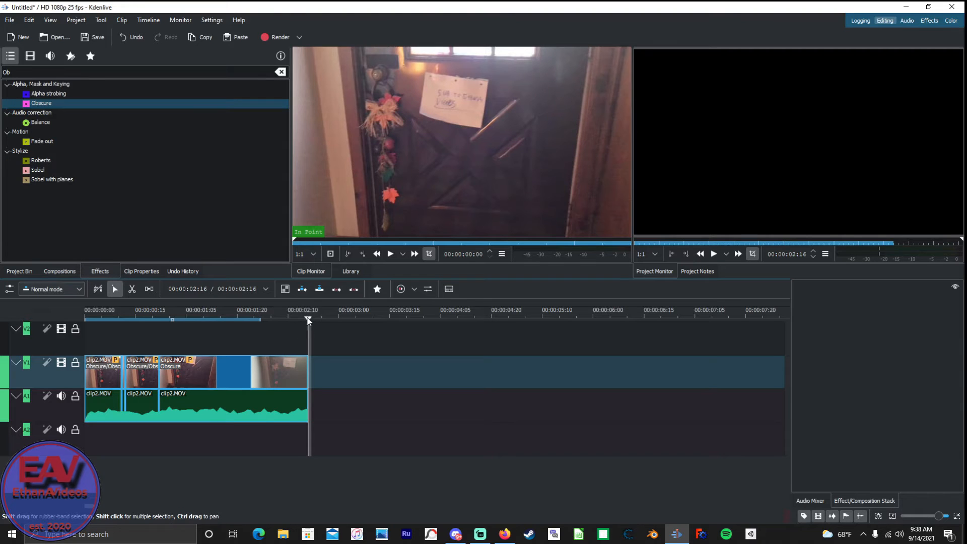
pyautogui.moveTo(309, 322); pyautogui.dragTo(86, 321)
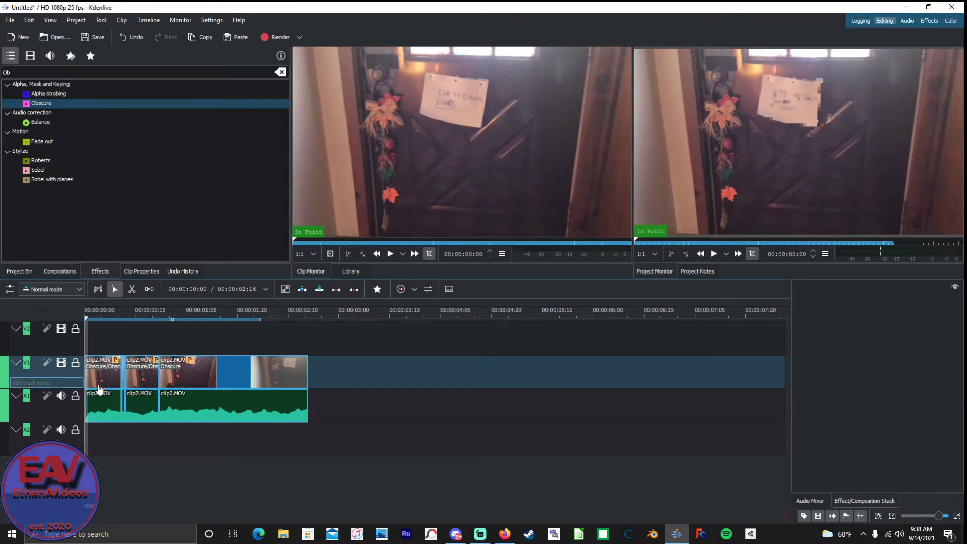
# Delete all remaining clip2.MOV segments from the timeline, including the tiny piece near 00:00:00:12.
pyautogui.click(196, 389)
pyautogui.press('Delete')
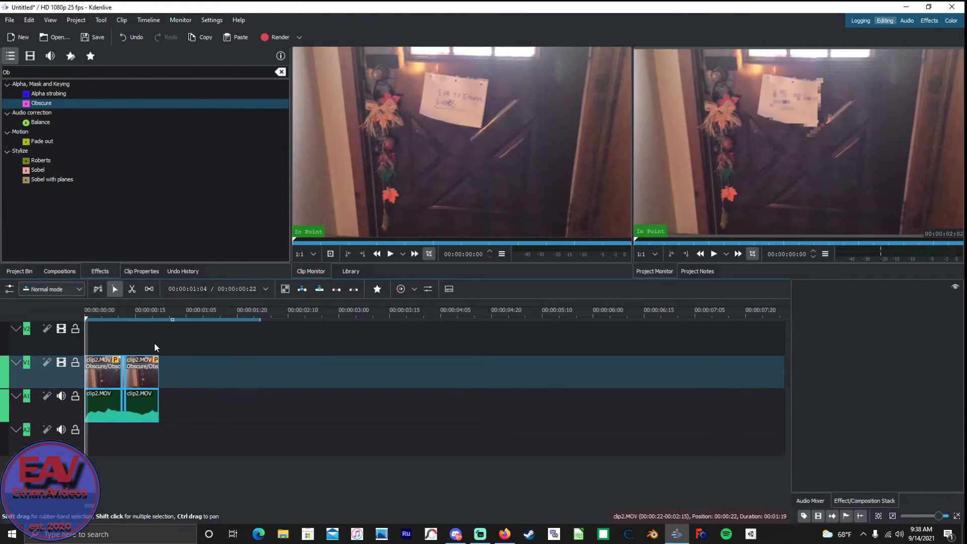
pyautogui.click(142, 368)
pyautogui.press('Delete')
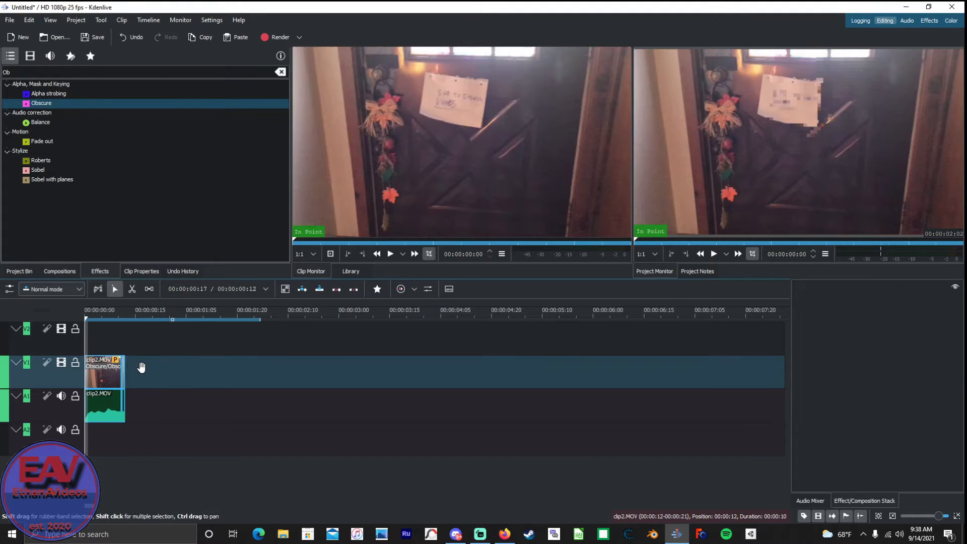
pyautogui.click(104, 371)
pyautogui.press('Delete')
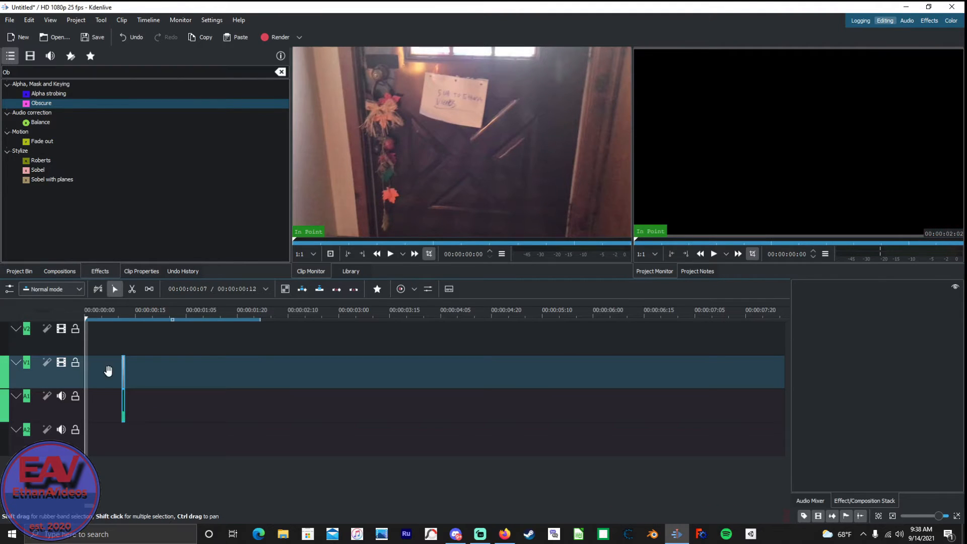
pyautogui.click(129, 365)
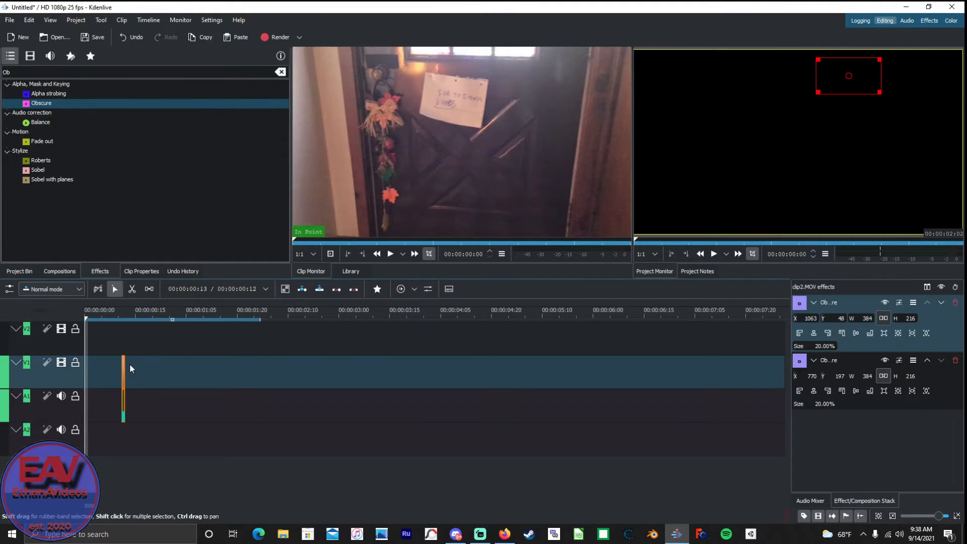
pyautogui.press('Delete')
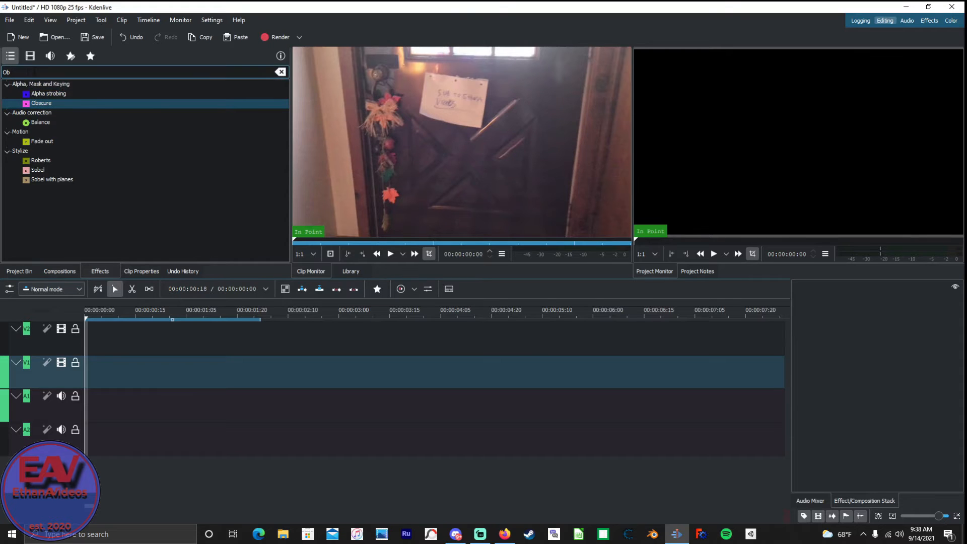
# Search the effects for "Ob" and select the Obscure effect.
pyautogui.press('BackSpace')
pyautogui.press('BackSpace')
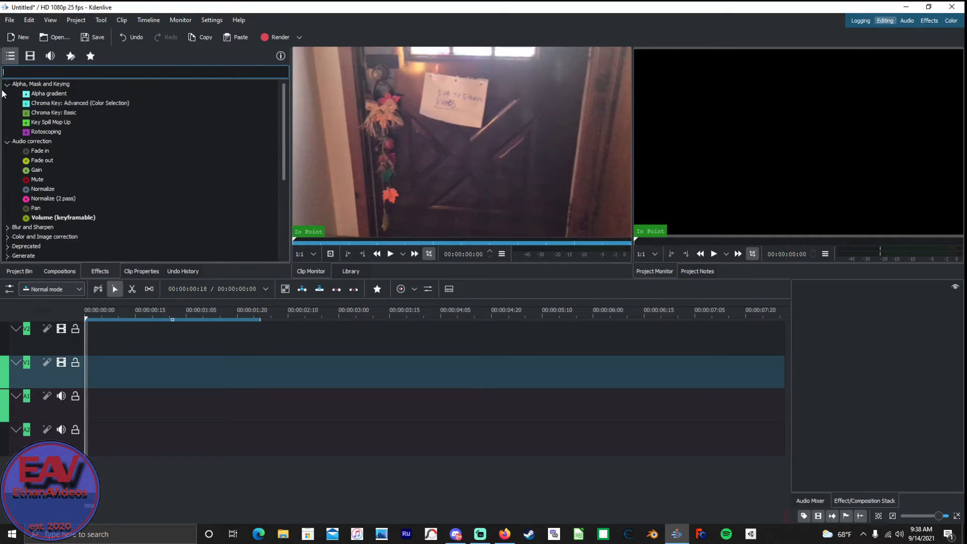
pyautogui.write('Obv')
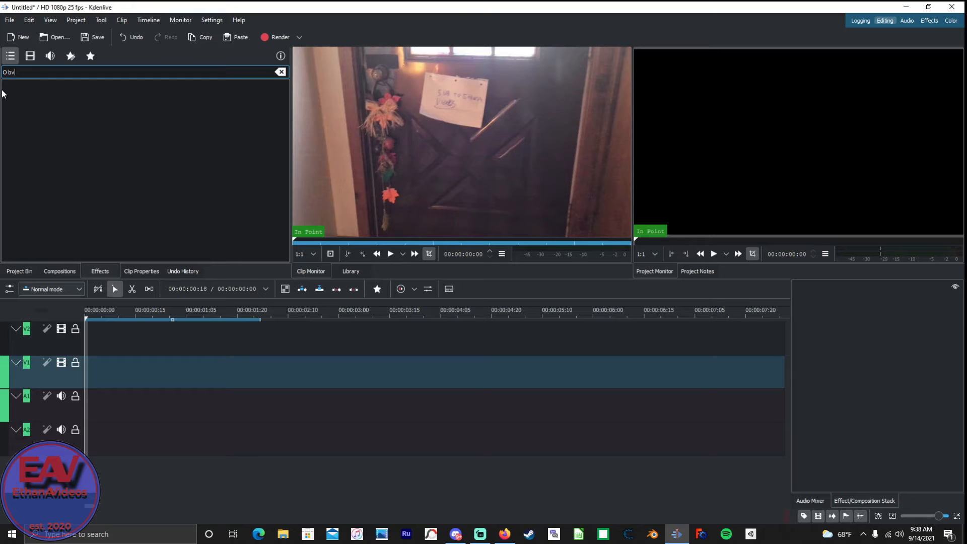
pyautogui.press('BackSpace')
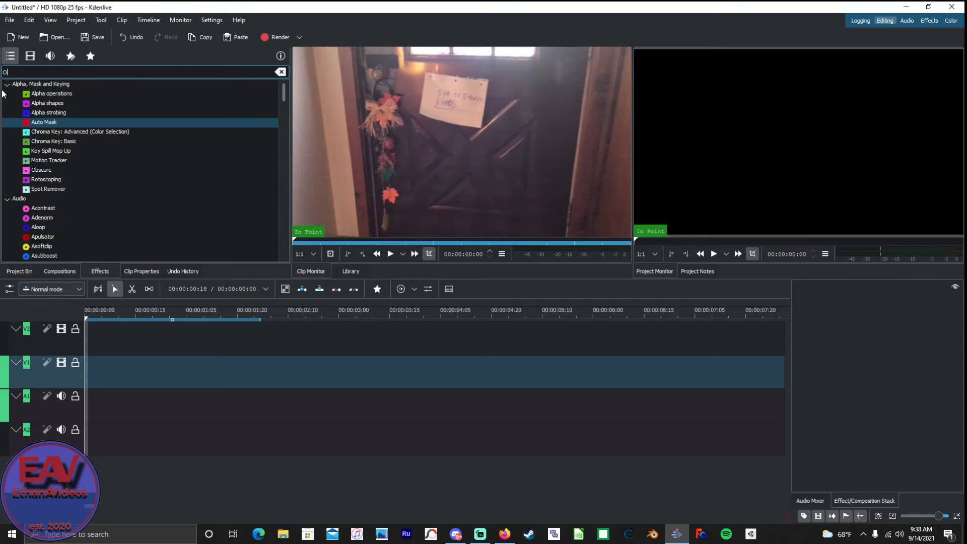
pyautogui.write('b')
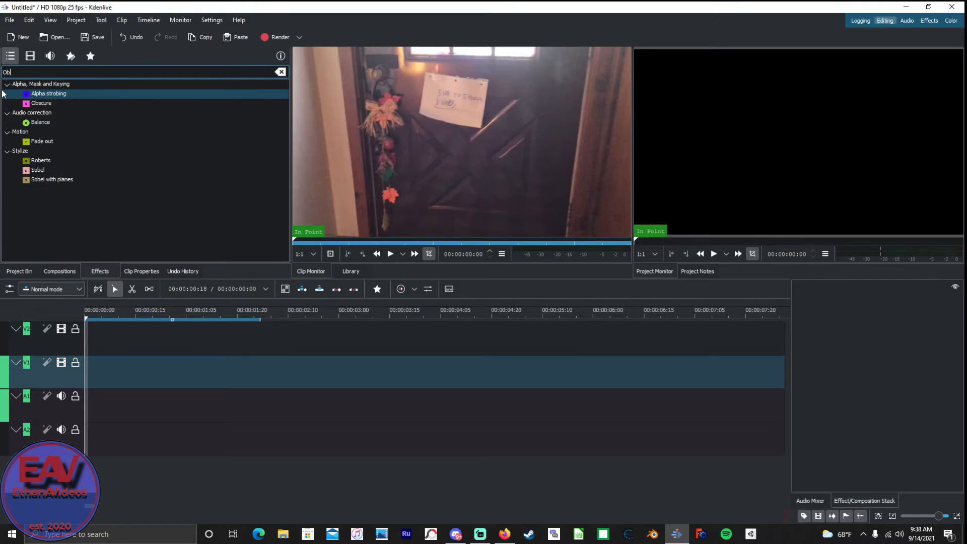
pyautogui.click(33, 103)
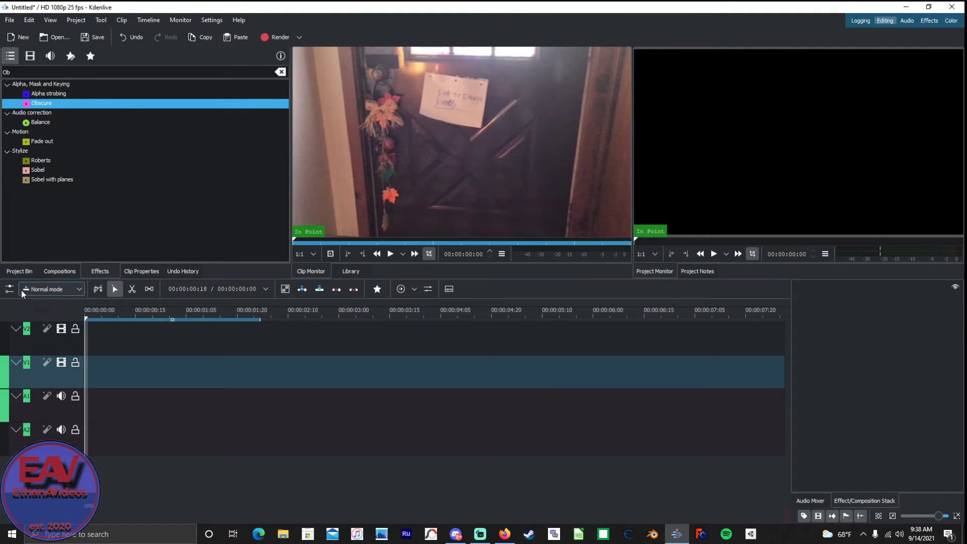
# Place clip1.MOV at the start of track V1 and add a second copy directly after it.
pyautogui.click(19, 272)
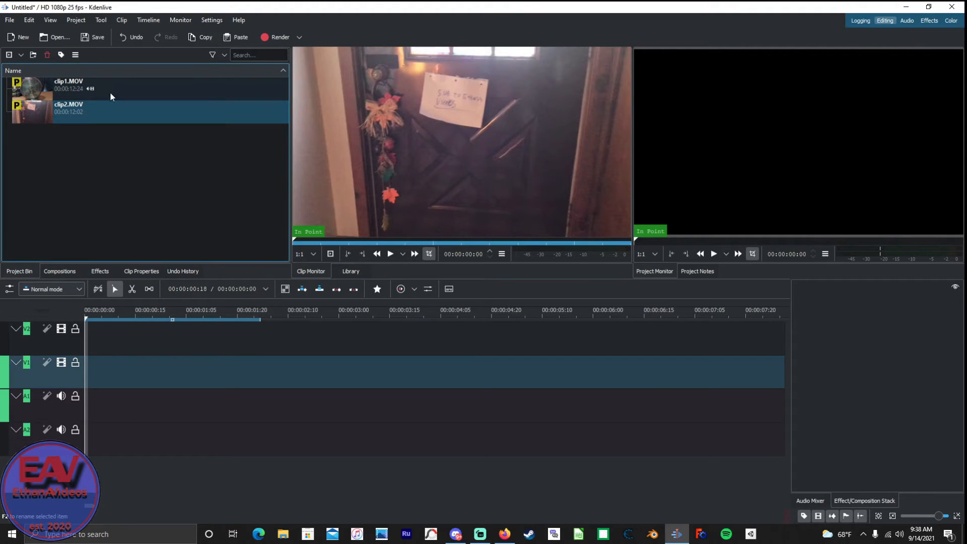
pyautogui.moveTo(100, 79); pyautogui.dragTo(93, 372)
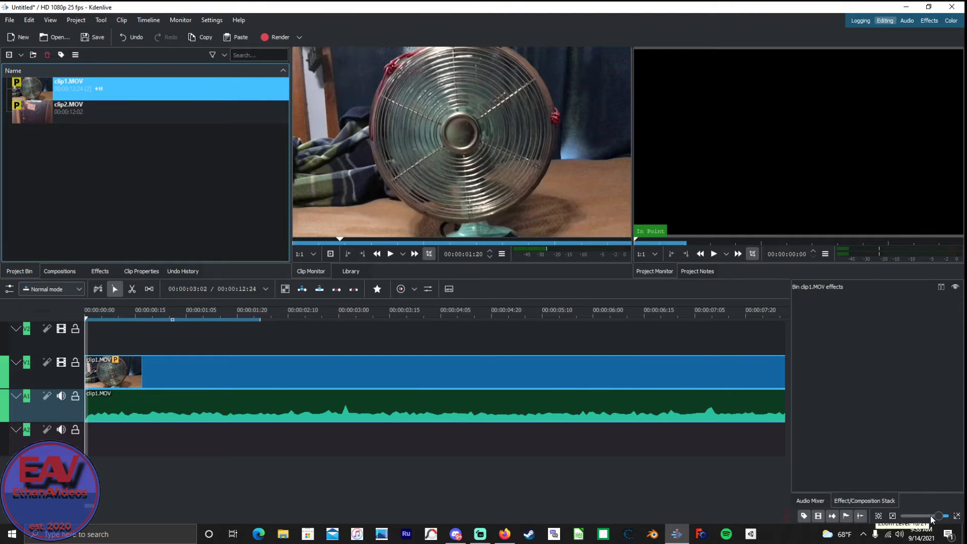
pyautogui.scroll(-2, 929, 515)
pyautogui.scroll(1, 925, 517)
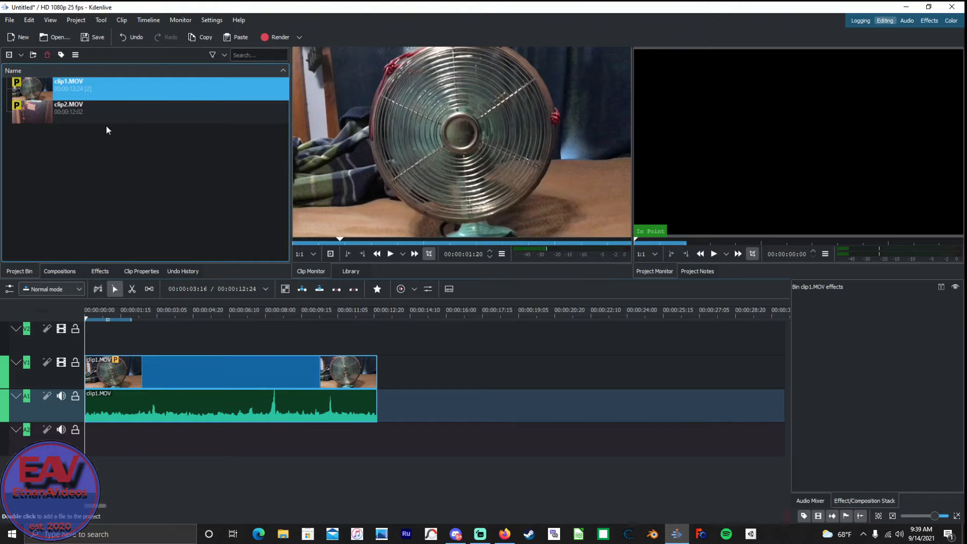
pyautogui.moveTo(98, 85); pyautogui.dragTo(379, 383)
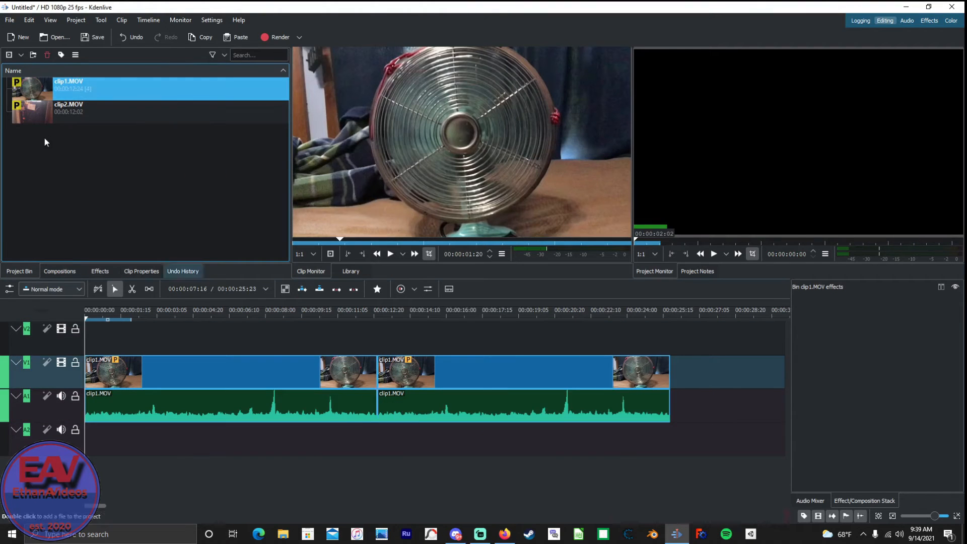
# Add a third copy of clip1.MOV directly after the second one on track V1.
pyautogui.moveTo(79, 91); pyautogui.dragTo(659, 392)
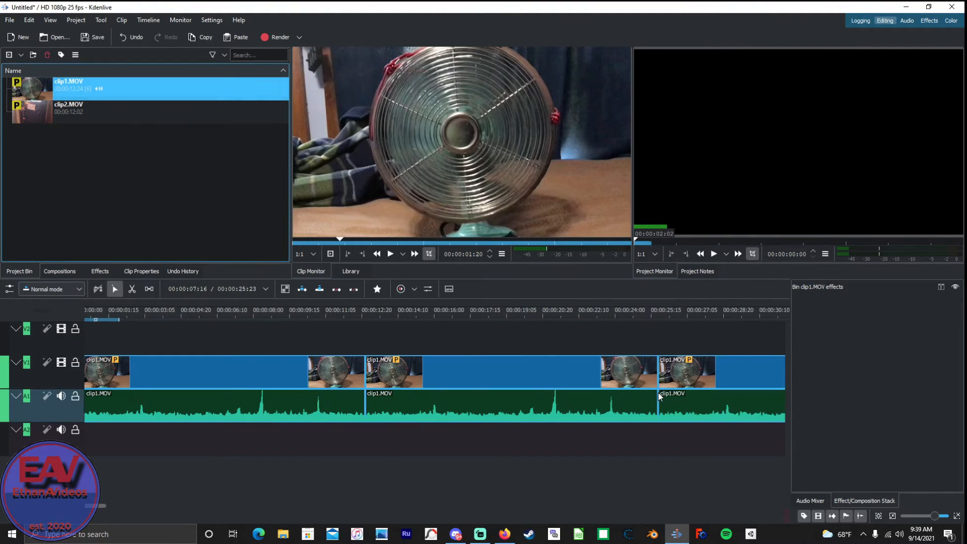
# Reverse the middle clip1.MOV at 2742.61% speed and move the last copy against its new end.
pyautogui.rightClick(468, 384)
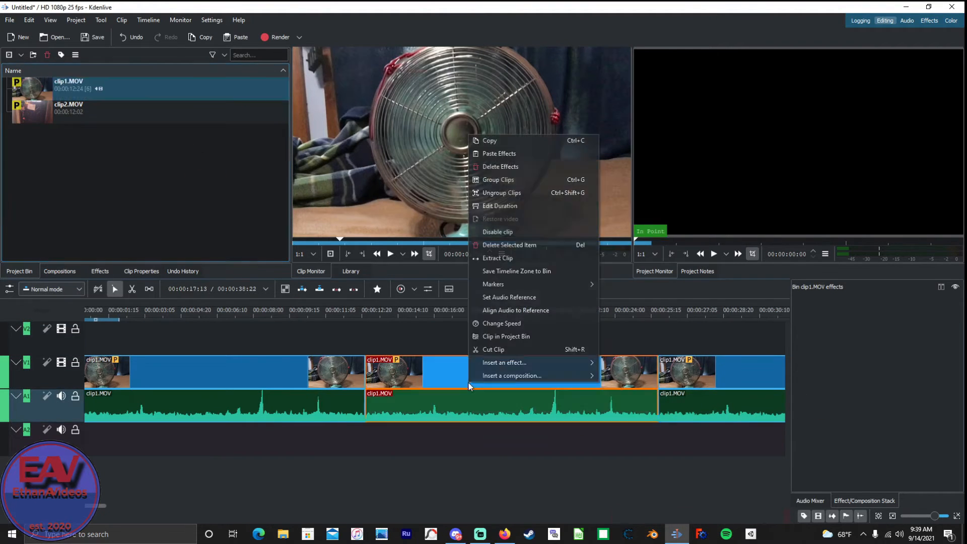
pyautogui.click(522, 324)
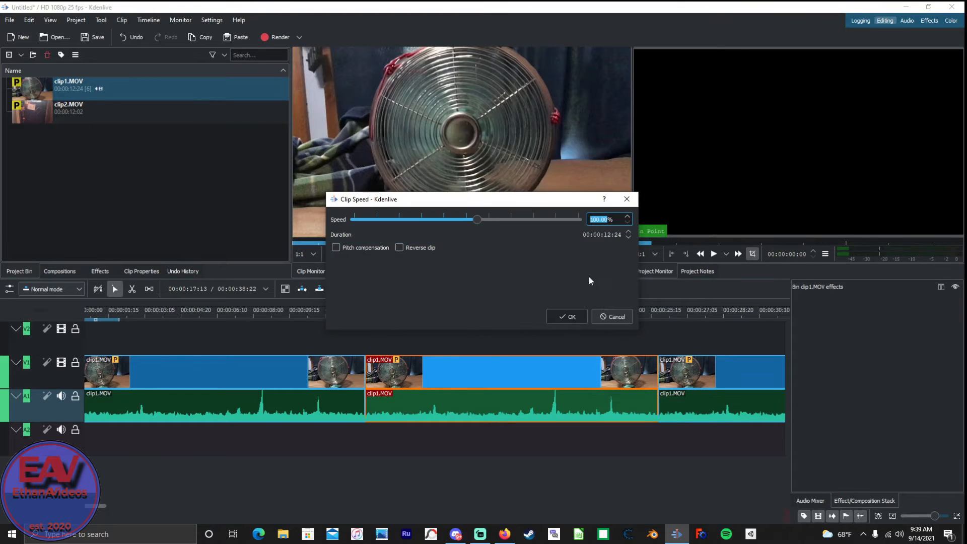
pyautogui.click(421, 248)
pyautogui.moveTo(478, 214); pyautogui.dragTo(594, 286)
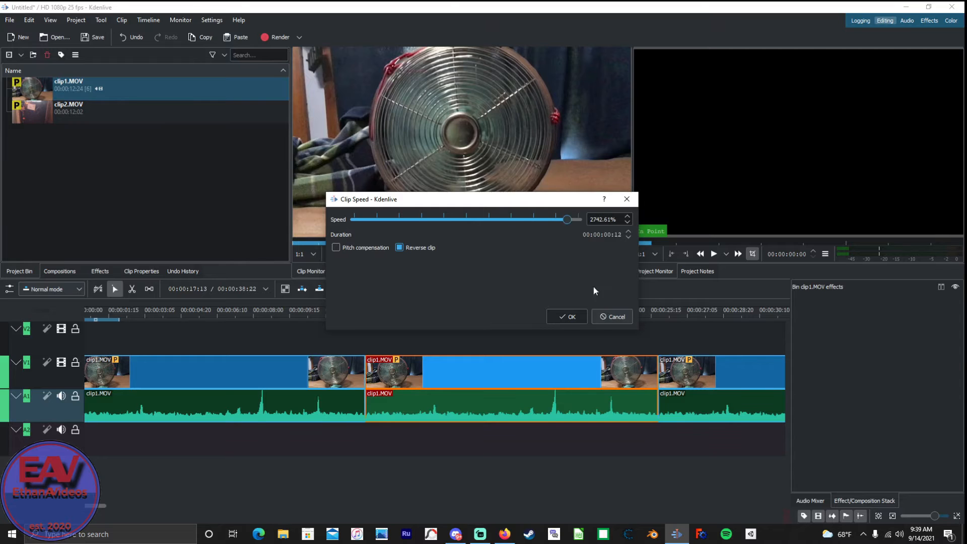
pyautogui.click(565, 316)
pyautogui.moveTo(703, 378); pyautogui.dragTo(362, 416)
pyautogui.rightClick(524, 385)
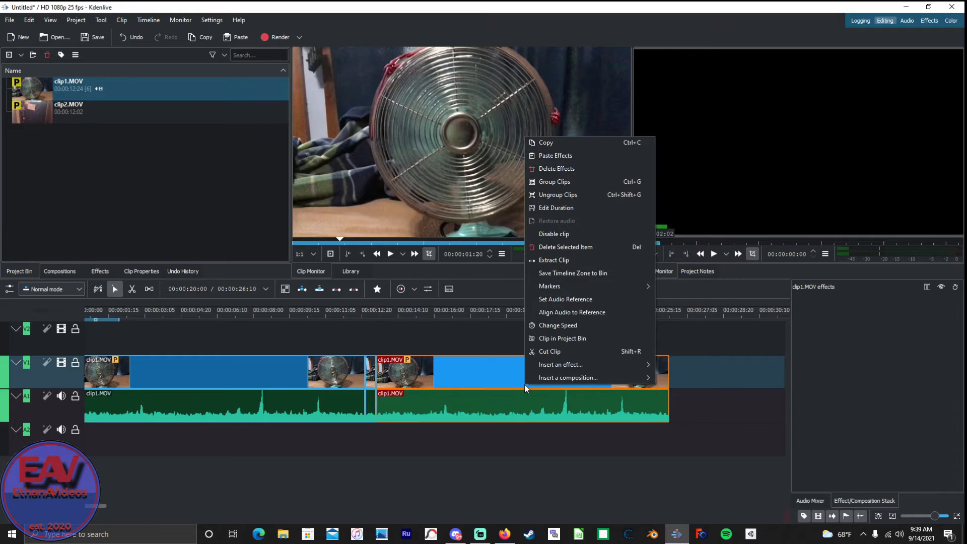
pyautogui.click(575, 325)
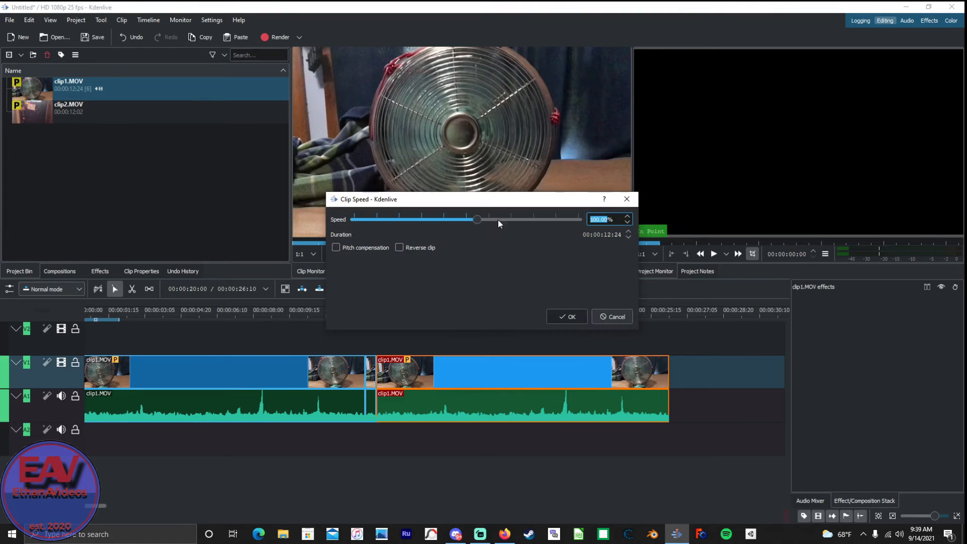
pyautogui.moveTo(477, 218); pyautogui.dragTo(477, 277)
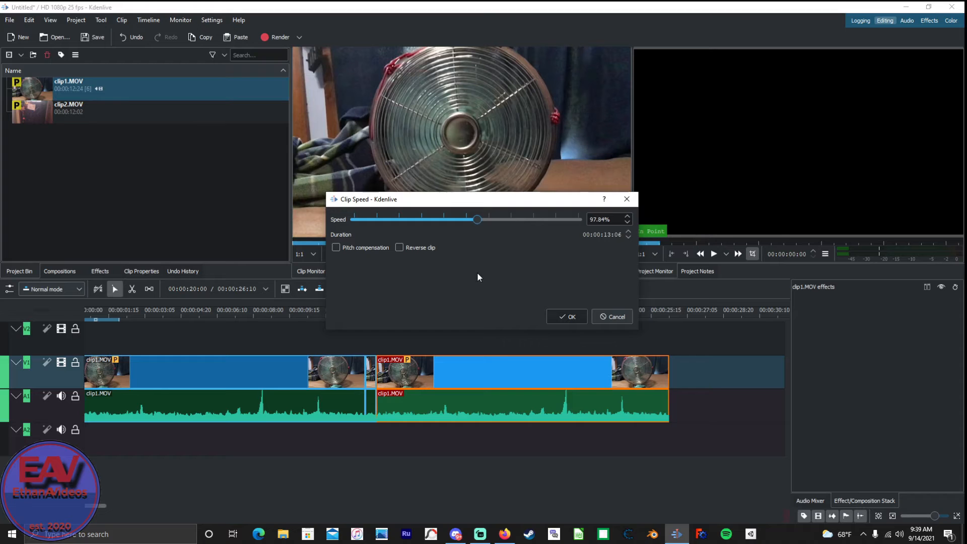
pyautogui.click(612, 316)
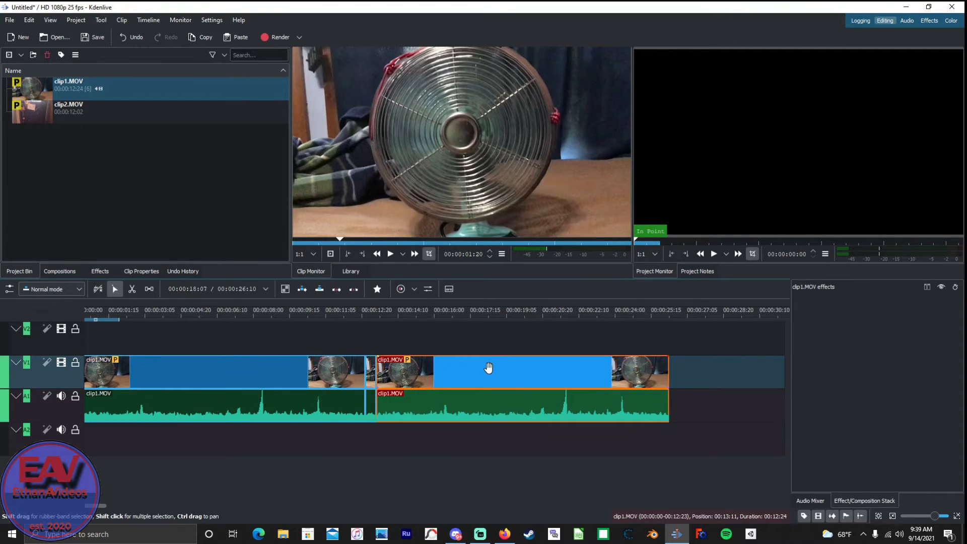
pyautogui.moveTo(488, 367); pyautogui.dragTo(621, 370)
pyautogui.click(371, 367)
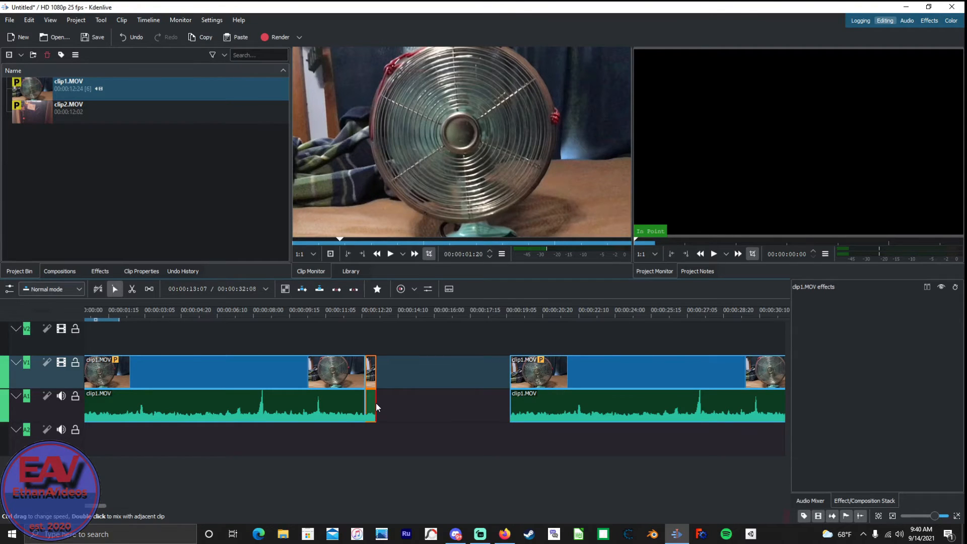
pyautogui.moveTo(600, 367); pyautogui.dragTo(388, 393)
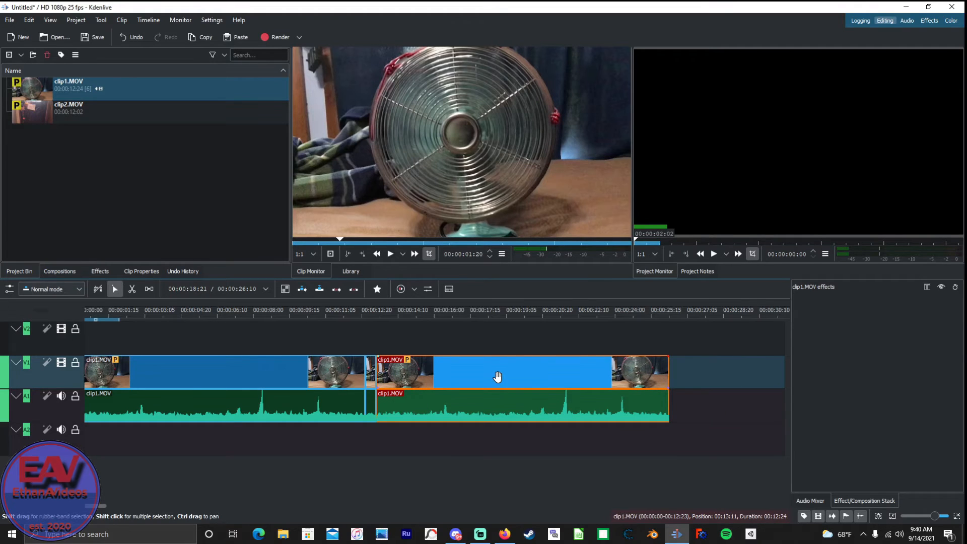
# Delete the last clip1.MOV copy and the short reversed piece before it, keeping only the first copy.
pyautogui.press('Delete')
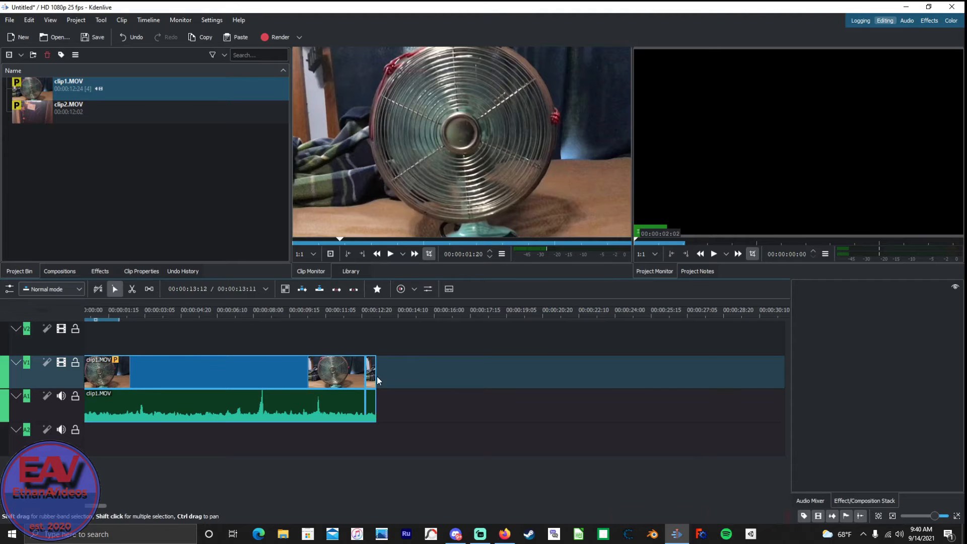
pyautogui.click(369, 388)
pyautogui.press('Delete')
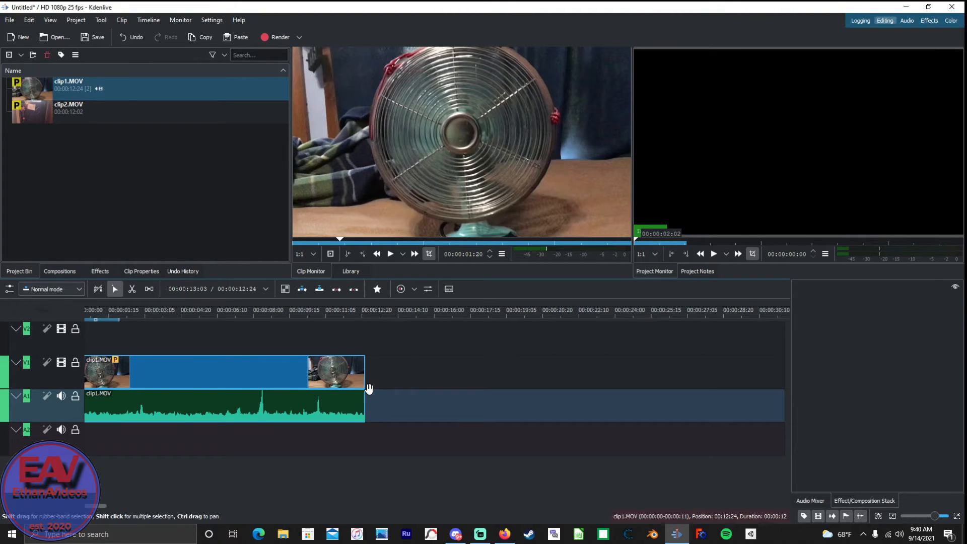
# Slow the remaining clip1.MOV down to 6.80% speed and play part of the result.
pyautogui.rightClick(271, 399)
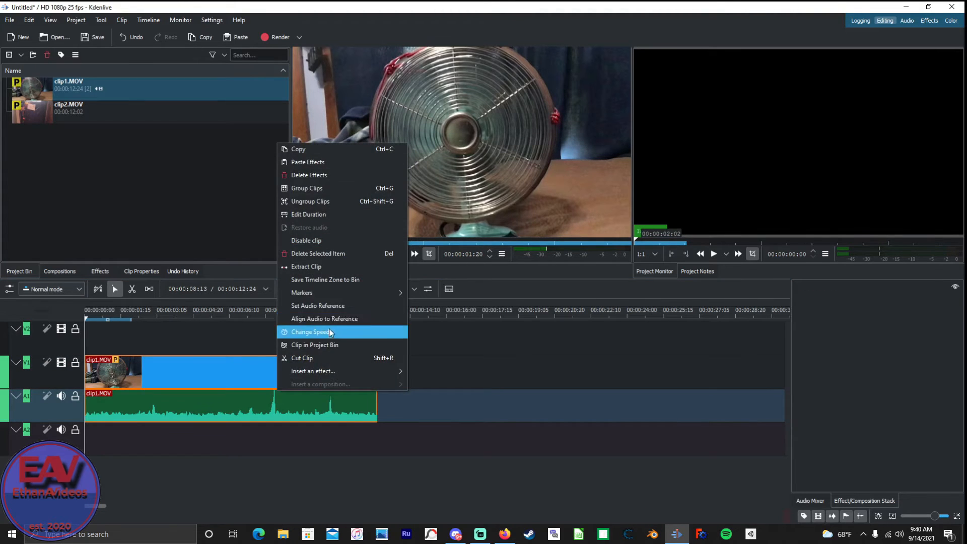
pyautogui.click(330, 332)
pyautogui.moveTo(479, 221); pyautogui.dragTo(408, 233)
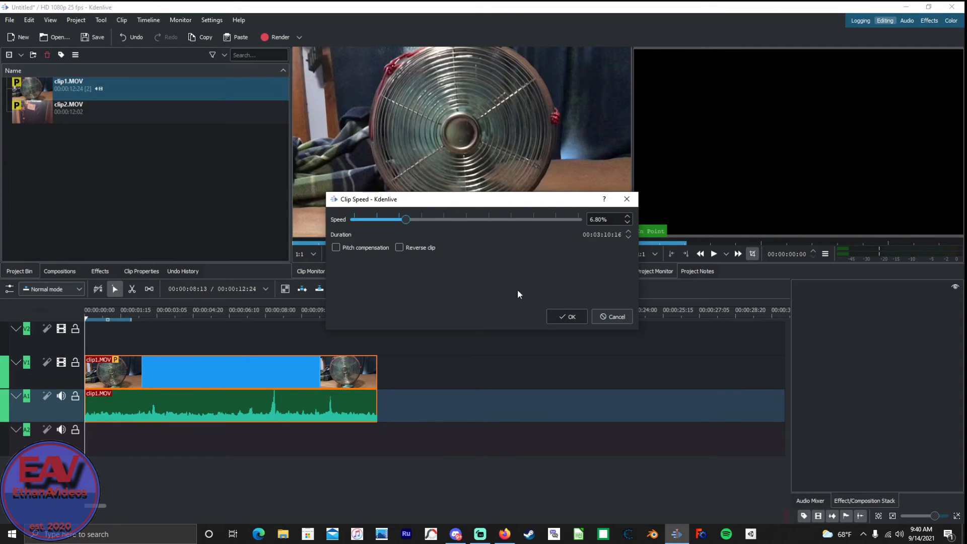
pyautogui.click(564, 316)
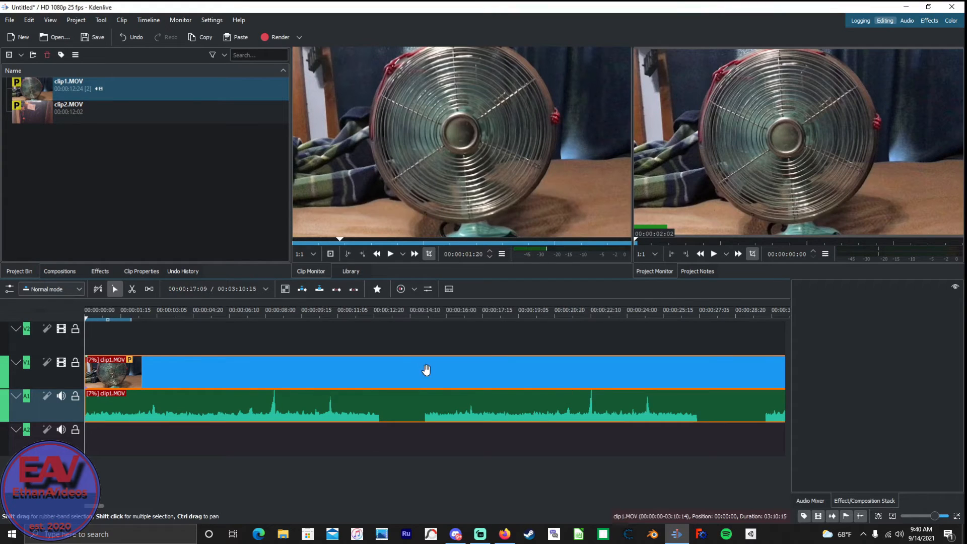
pyautogui.hscroll(3, 400, 373)
pyautogui.hscroll(-3, 399, 373)
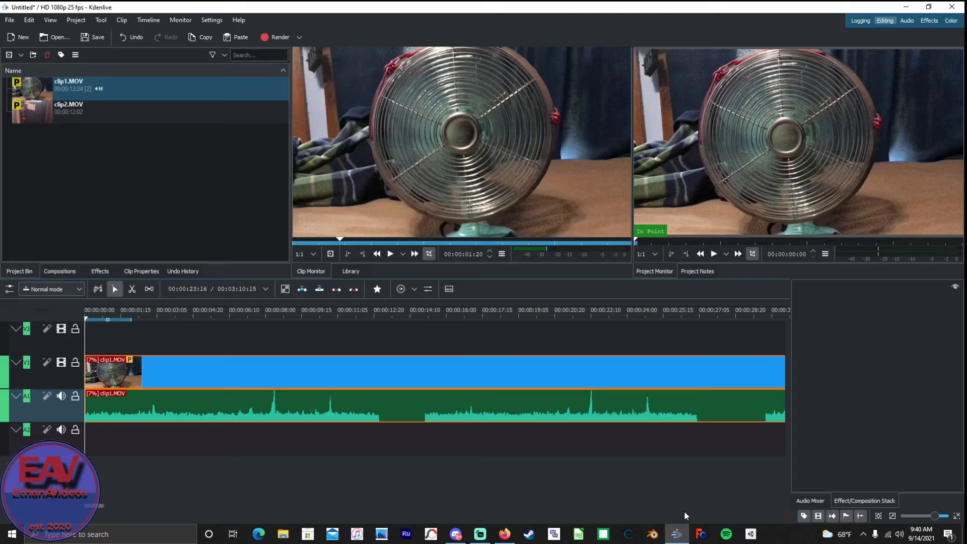
pyautogui.press('space')
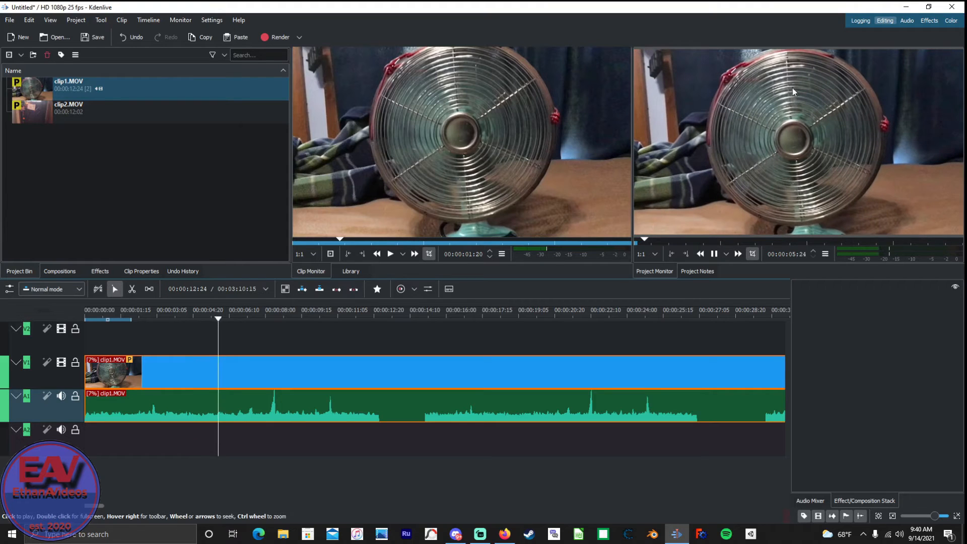
pyautogui.press('space')
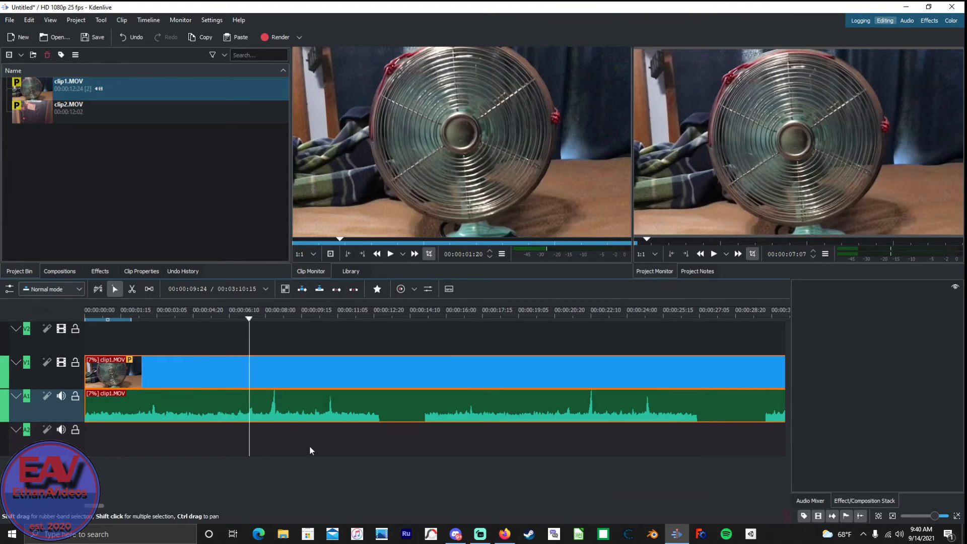
# Replace the slowed clip with a fresh clip1.MOV, play it briefly, and align it to the timeline start.
pyautogui.press('Delete')
pyautogui.moveTo(125, 81); pyautogui.dragTo(105, 398)
pyautogui.press('space')
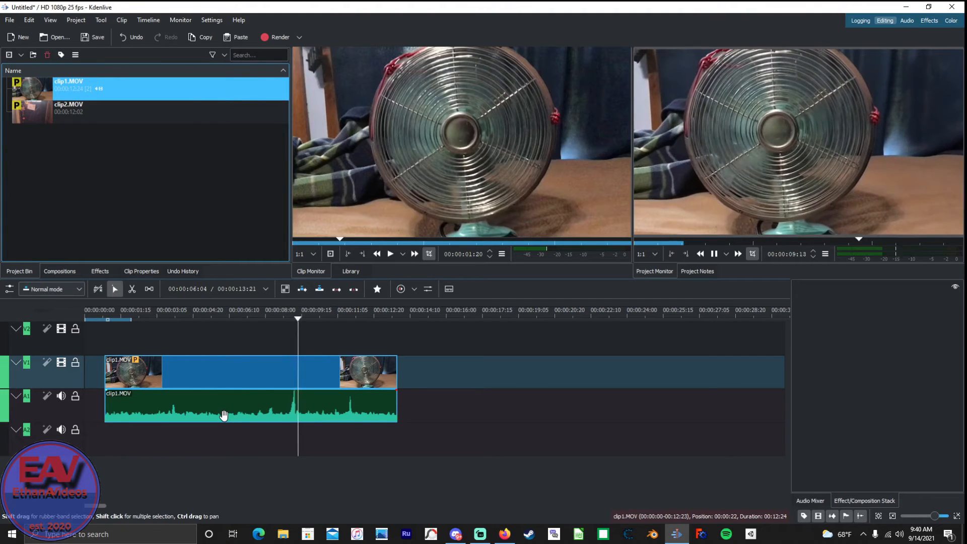
pyautogui.press('space')
pyautogui.click(242, 386)
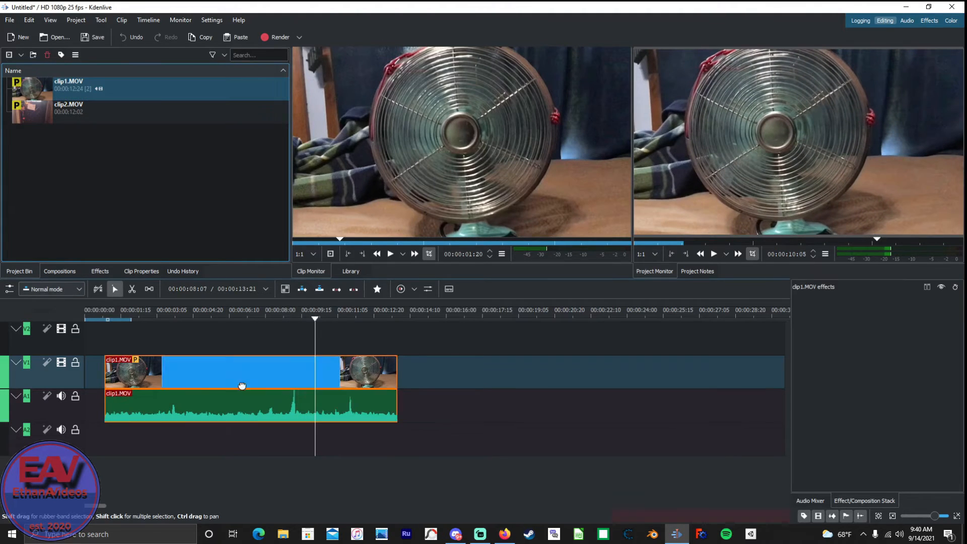
pyautogui.moveTo(241, 386); pyautogui.dragTo(221, 386)
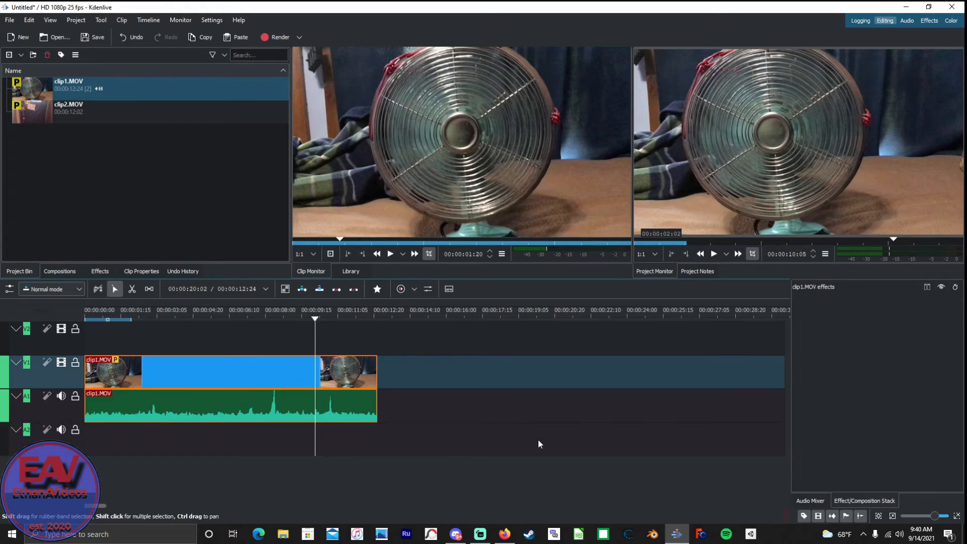
# Delete clip1.MOV from the timeline and rewind its source preview to 00:00:00:00.
pyautogui.press('Delete')
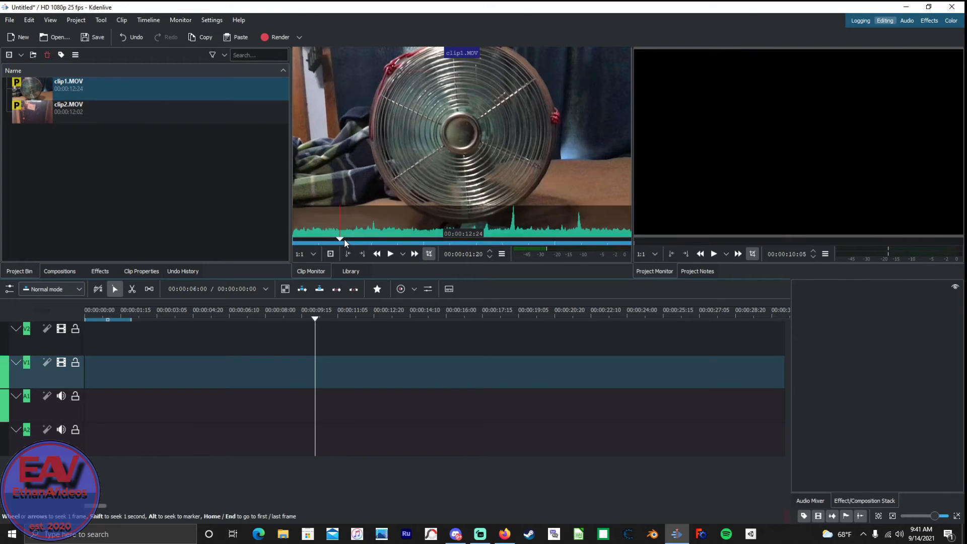
pyautogui.moveTo(340, 240); pyautogui.dragTo(245, 239)
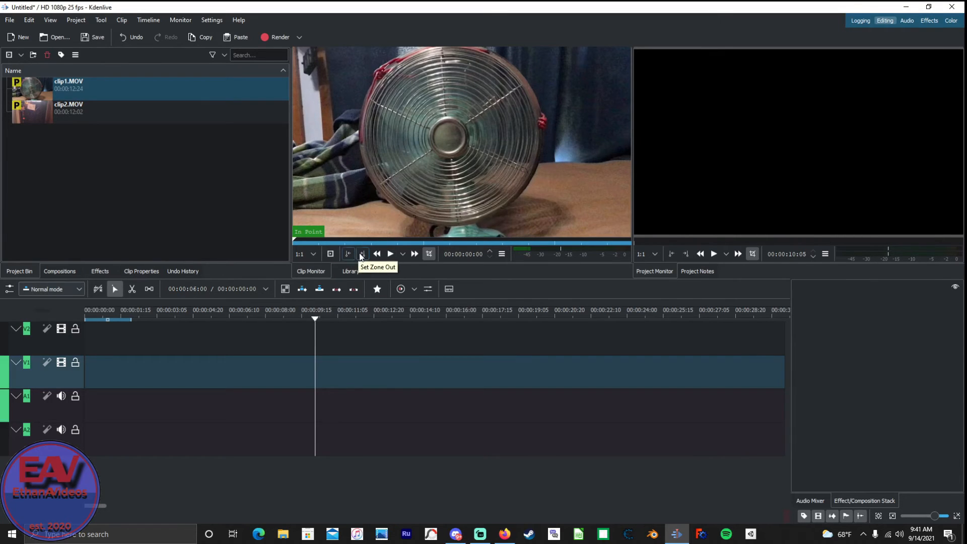
pyautogui.click(149, 86)
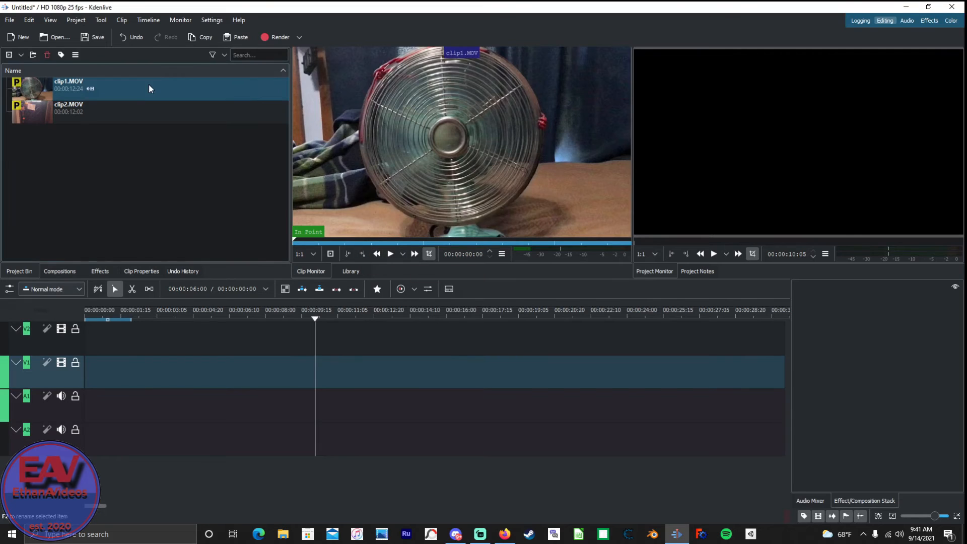
pyautogui.click(126, 106)
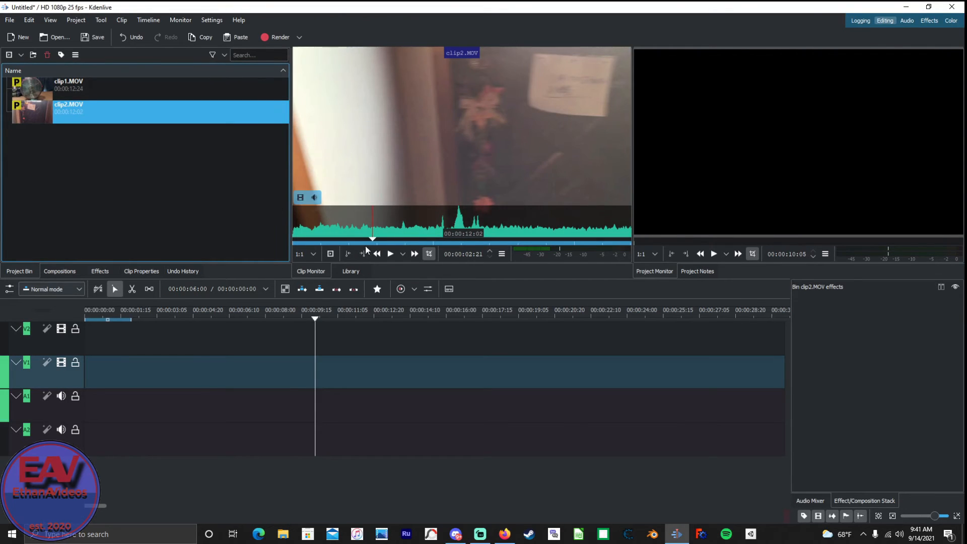
pyautogui.click(142, 87)
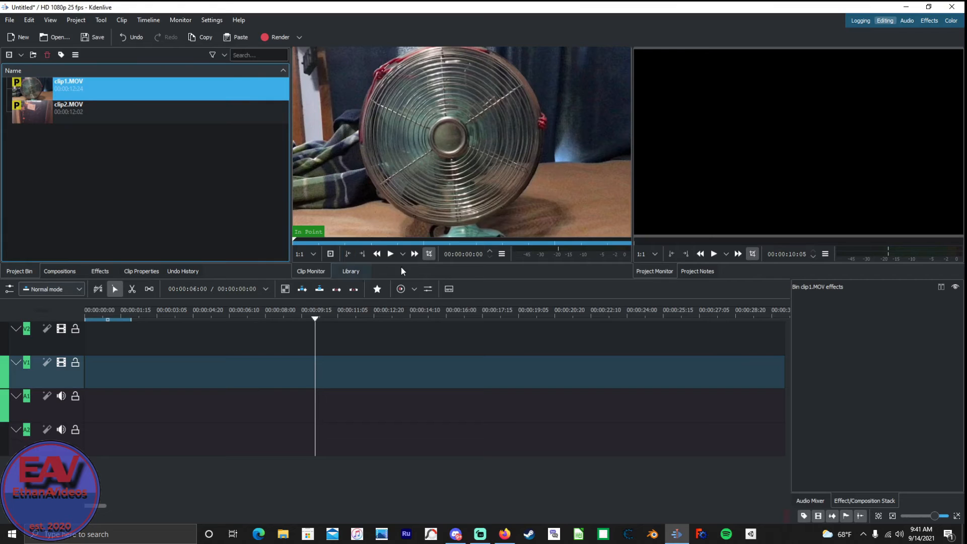
# Play the clip1.MOV source preview to 00:00:02:24 and set the zone's out point there.
pyautogui.click(392, 254)
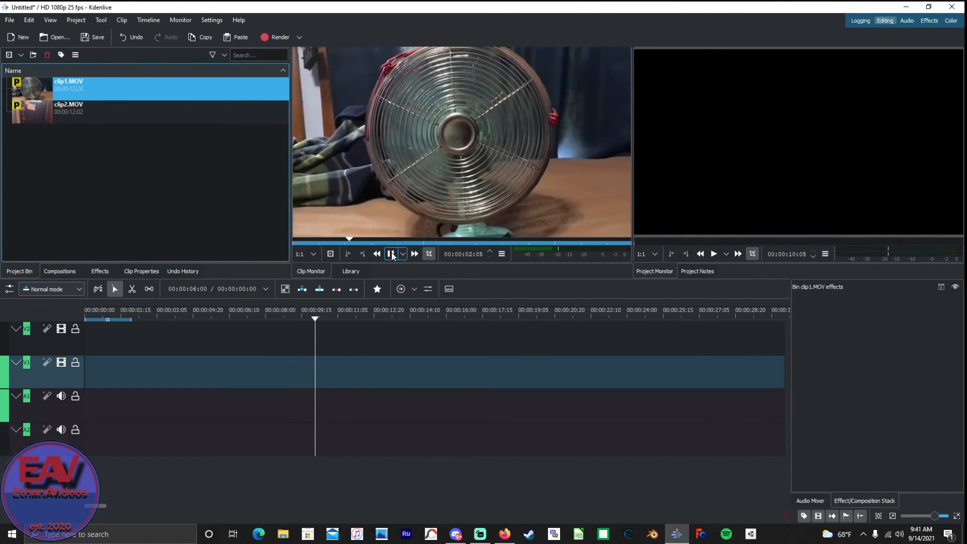
pyautogui.click(389, 253)
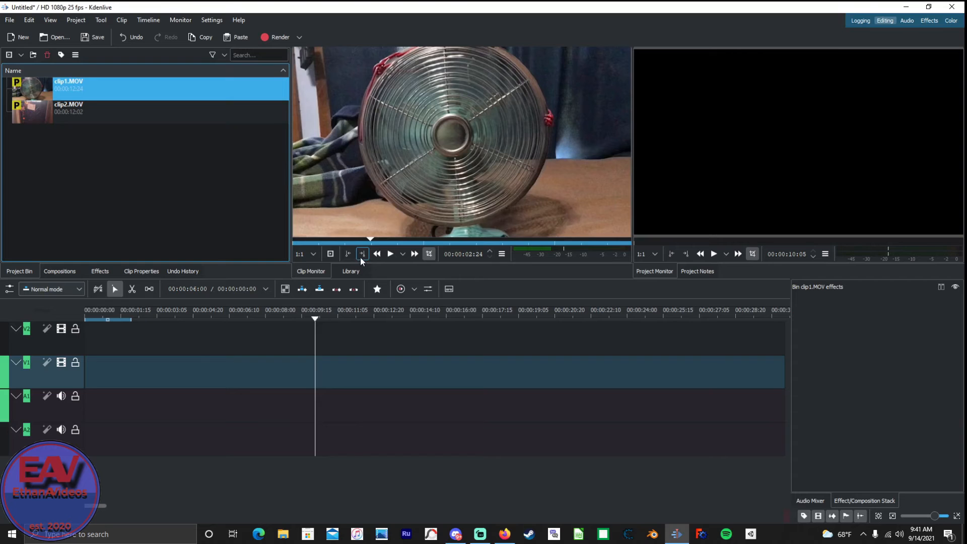
pyautogui.click(361, 258)
pyautogui.rightClick(416, 132)
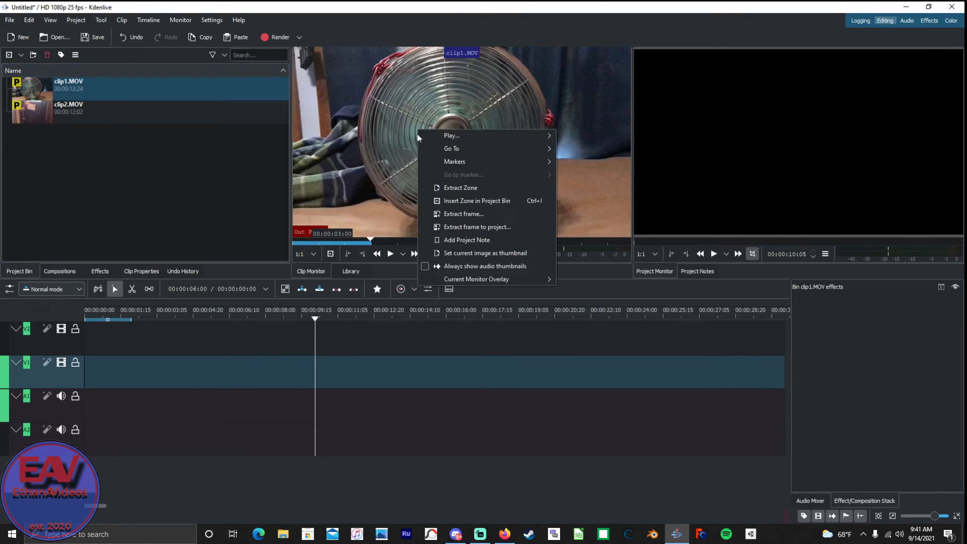
pyautogui.click(407, 122)
pyautogui.moveTo(379, 171); pyautogui.dragTo(119, 364)
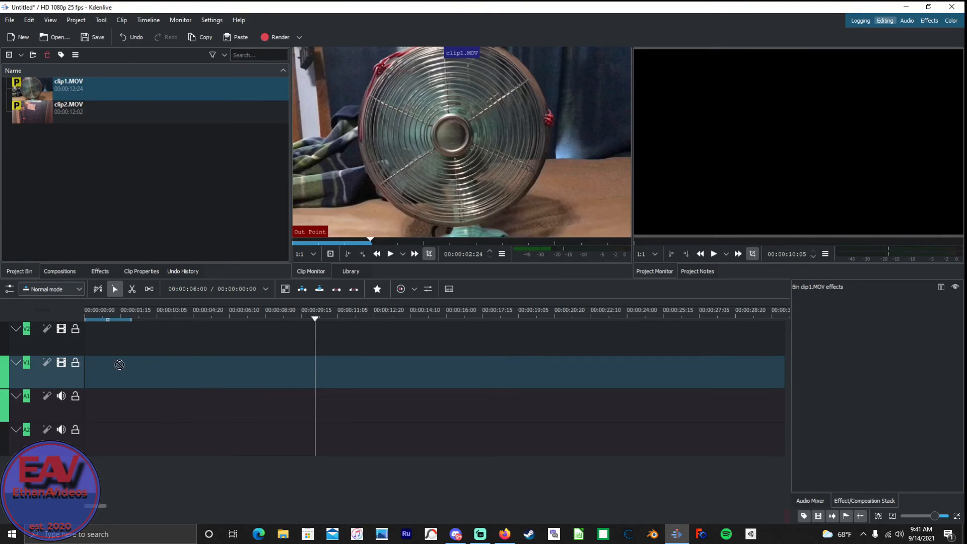
# Place the three-second zone of clip1.MOV at the start of tracks V1 and A1.
pyautogui.click(335, 244)
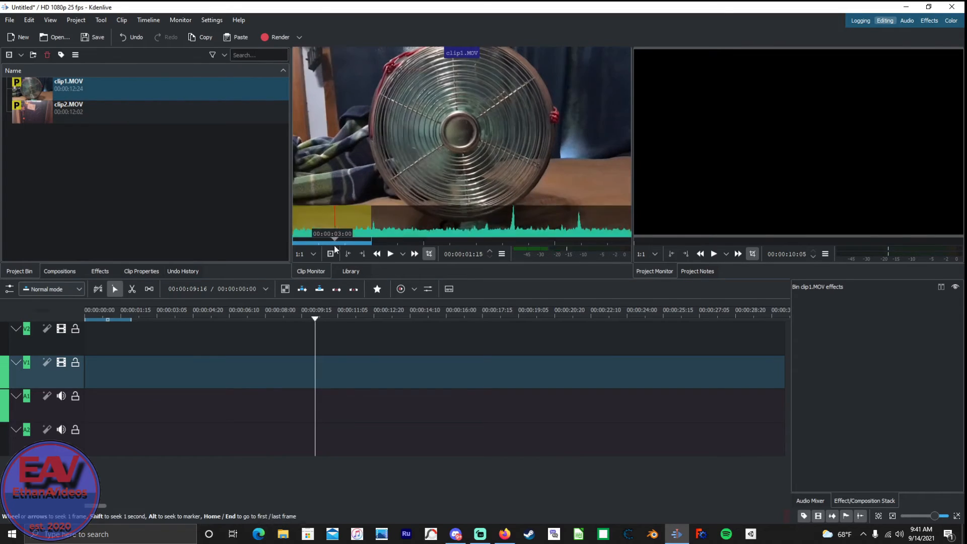
pyautogui.moveTo(335, 247); pyautogui.dragTo(359, 257)
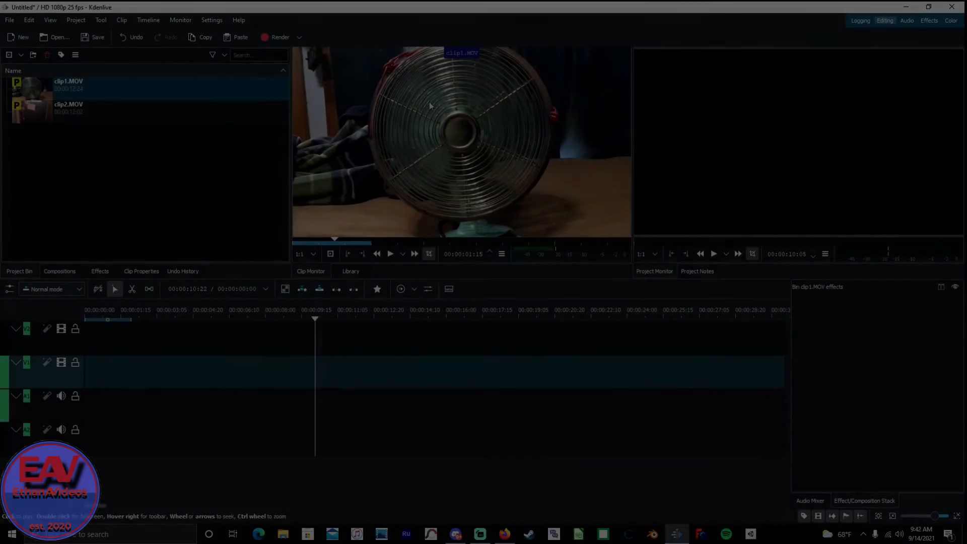
pyautogui.moveTo(429, 102); pyautogui.dragTo(68, 397)
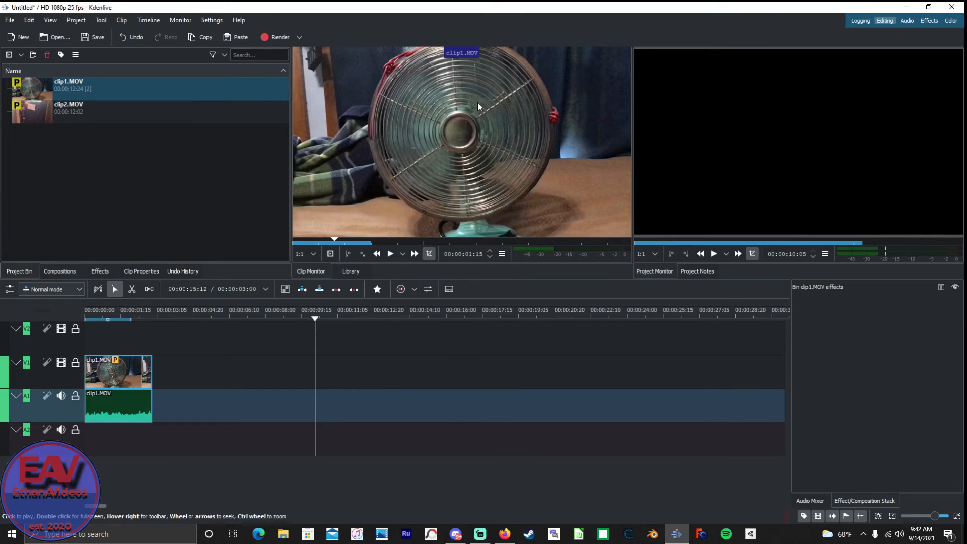
# Place a second copy of the clip1.MOV zone at 00:00:14:16 and delete that copy again.
pyautogui.moveTo(477, 102); pyautogui.dragTo(433, 428)
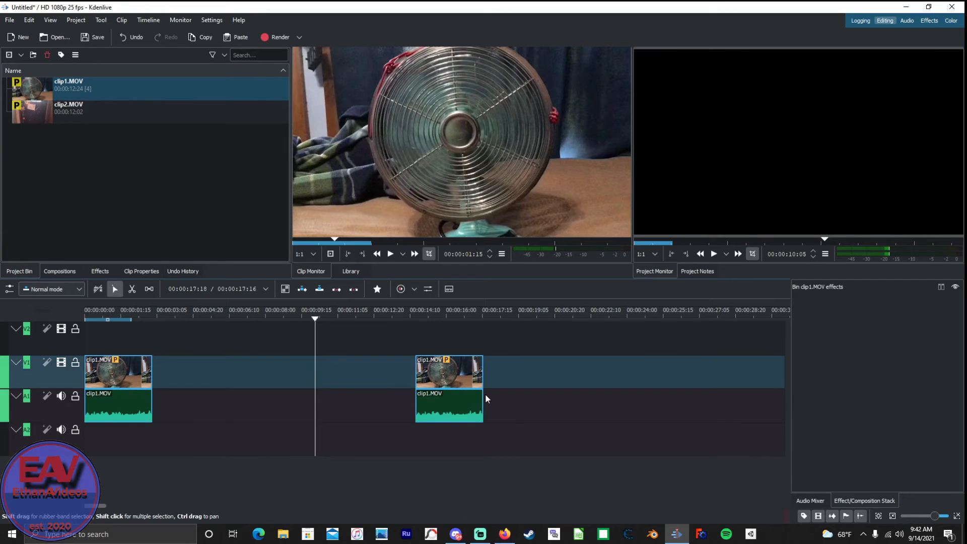
pyautogui.click(452, 408)
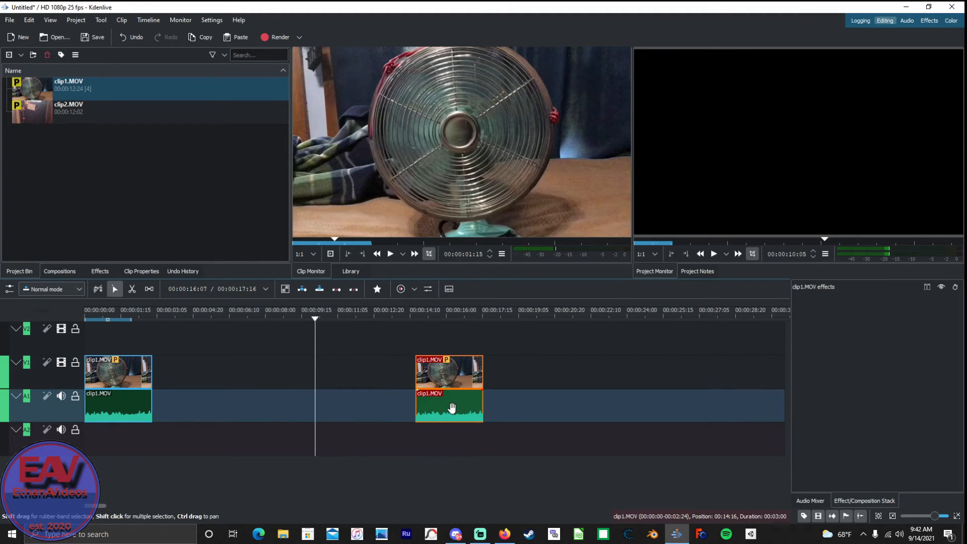
pyautogui.press('Delete')
# Move the remaining clip1.MOV segment along track V1 so it starts at 00:00:07:16.
pyautogui.moveTo(118, 376); pyautogui.dragTo(274, 373)
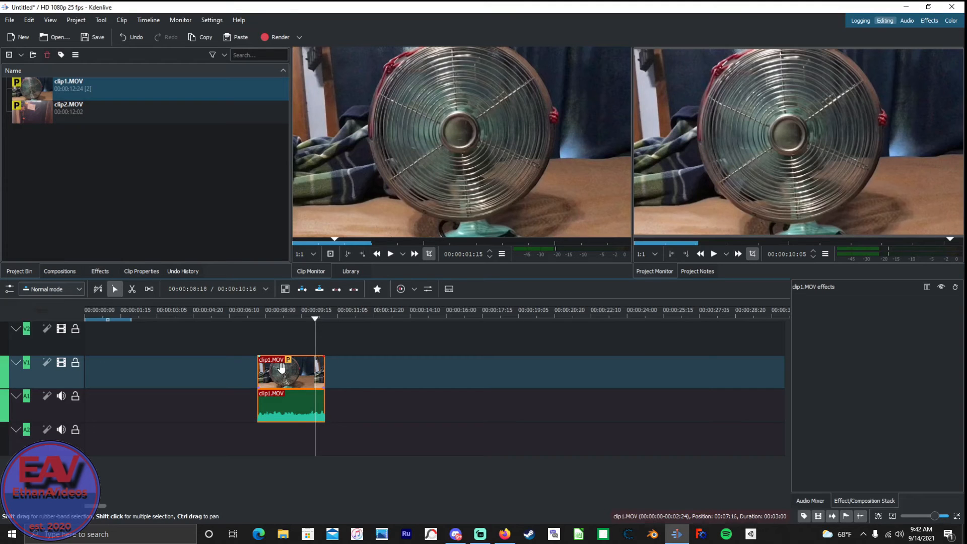
# Move the clip1.MOV segment back to the start of tracks V1 and A1.
pyautogui.moveTo(282, 367); pyautogui.dragTo(108, 367)
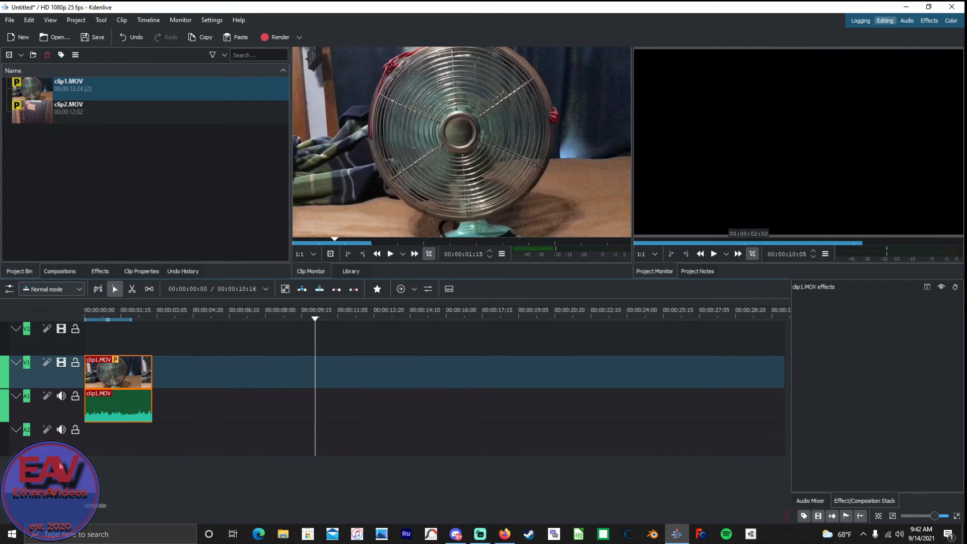
# Filter the compositions by "tr" and add a Transform composition to the clip1.MOV segment on track V1.
pyautogui.click(73, 271)
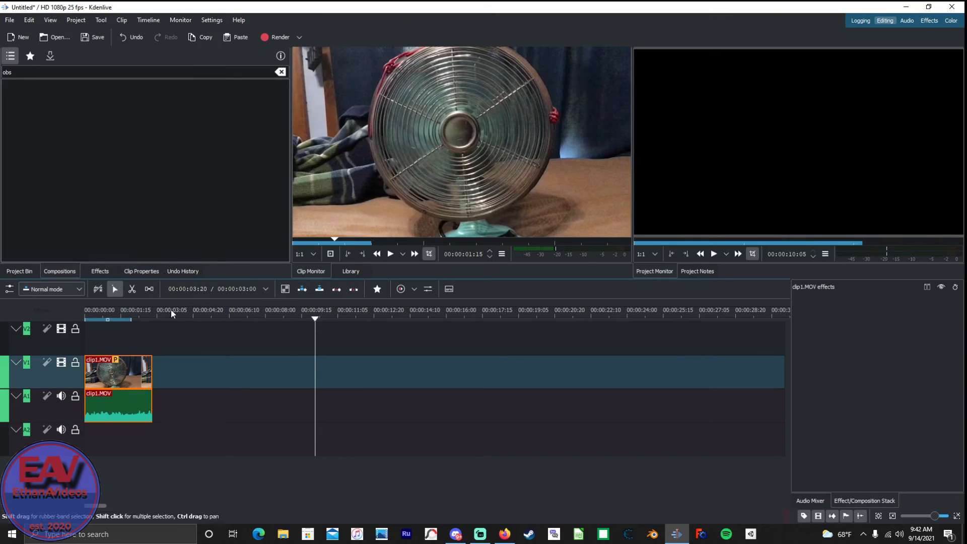
pyautogui.press('BackSpace')
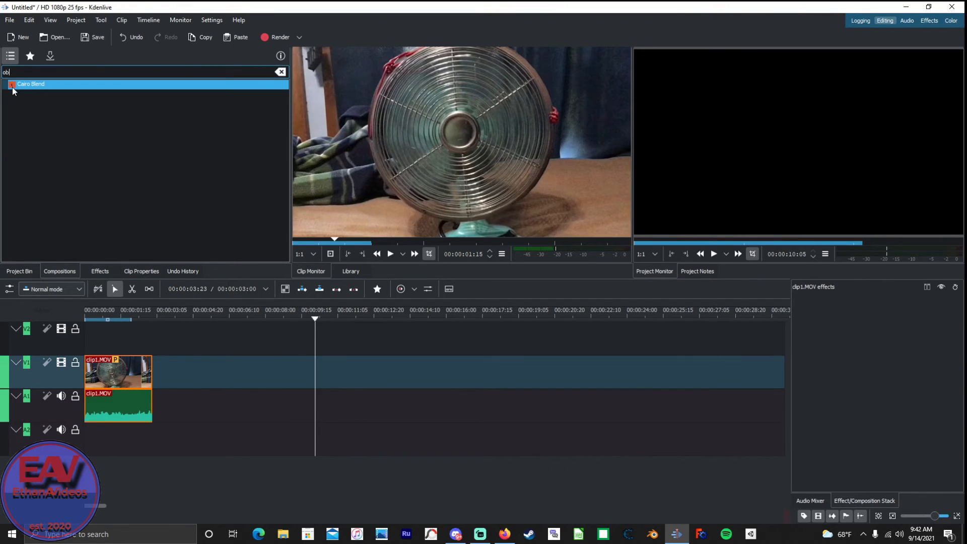
pyautogui.press('BackSpace')
pyautogui.press('BackSpace')
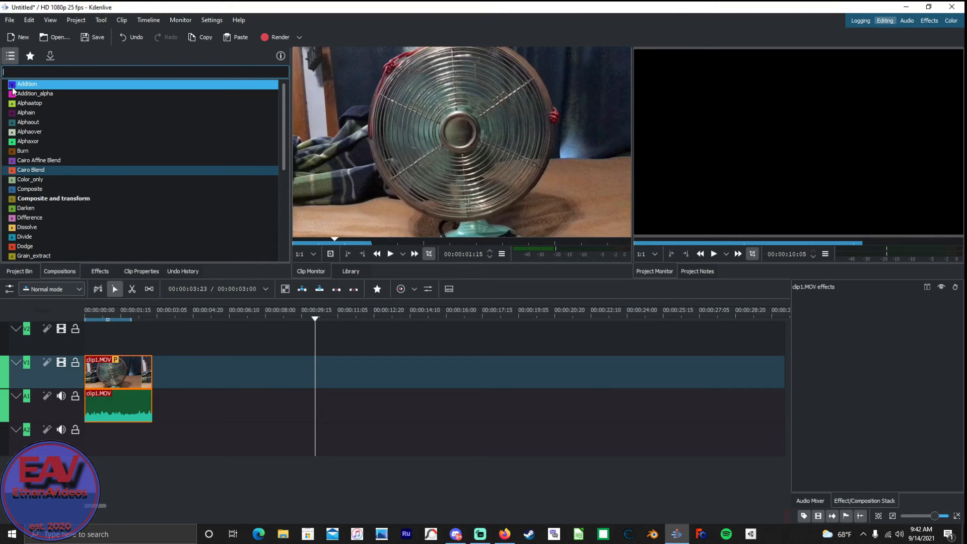
pyautogui.write('tr')
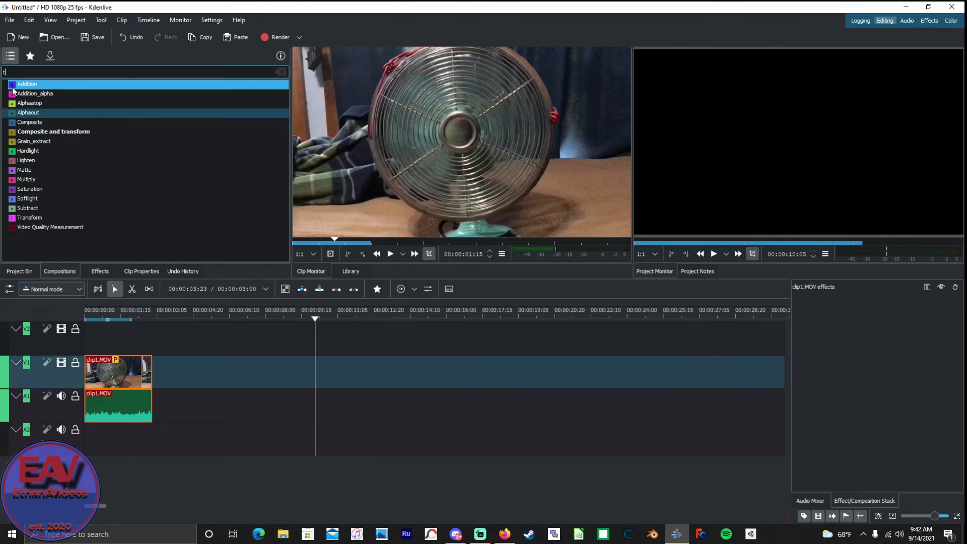
pyautogui.click(26, 105)
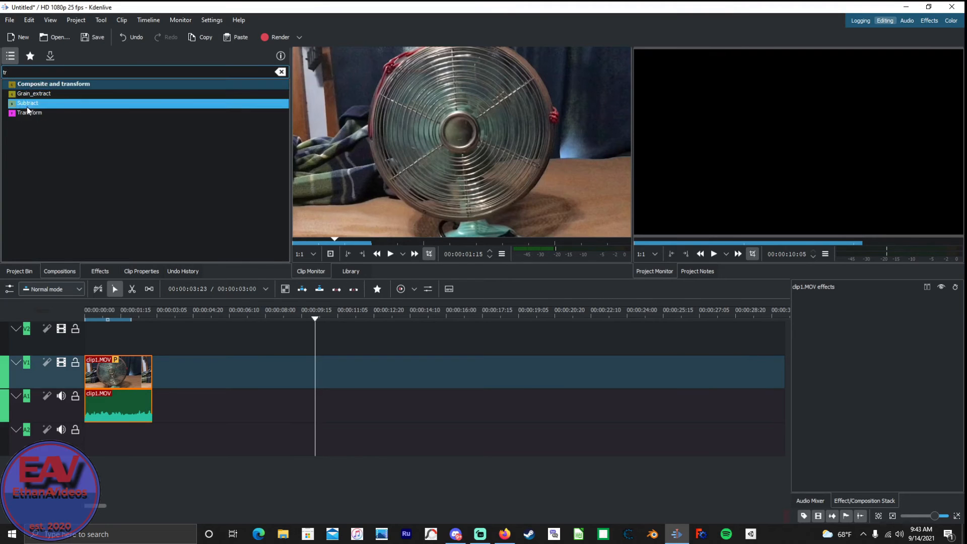
pyautogui.click(25, 113)
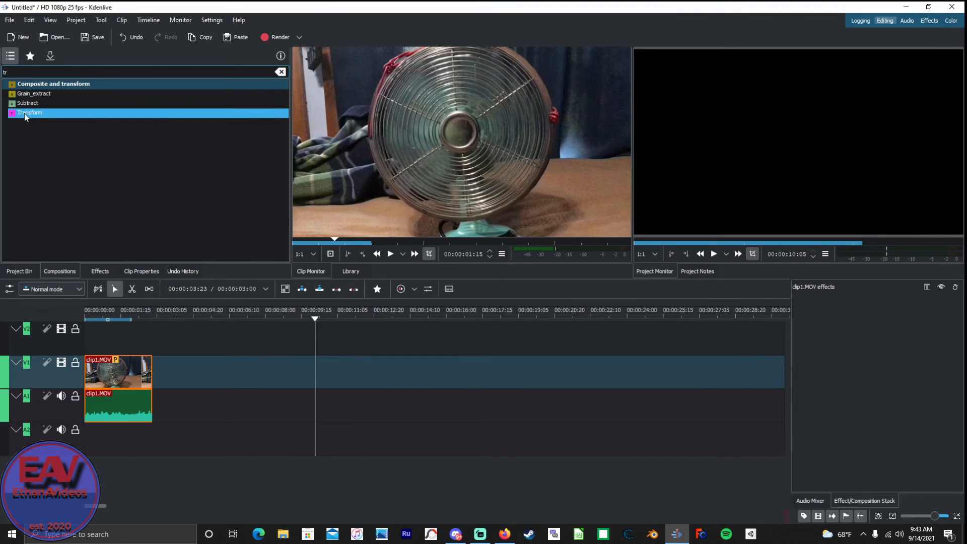
pyautogui.moveTo(35, 111); pyautogui.dragTo(83, 387)
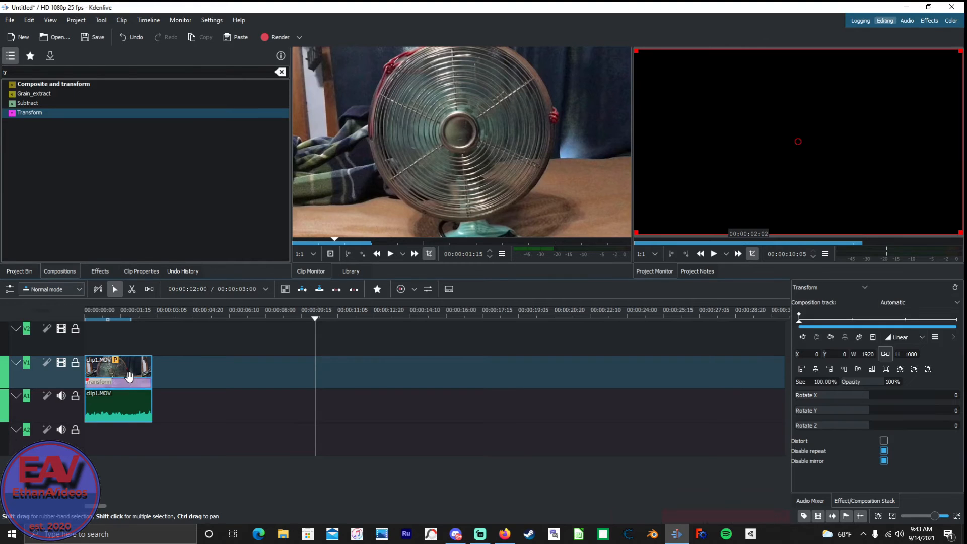
# Try the Transform composition on clip1.MOV at a size of 45% at 00:00:00:17 and restore the size to 100%.
pyautogui.click(101, 440)
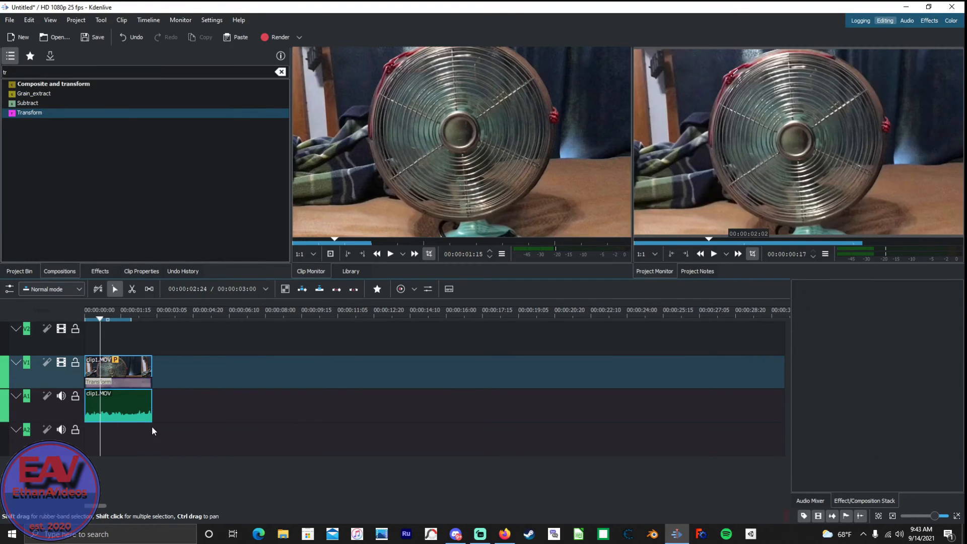
pyautogui.click(135, 383)
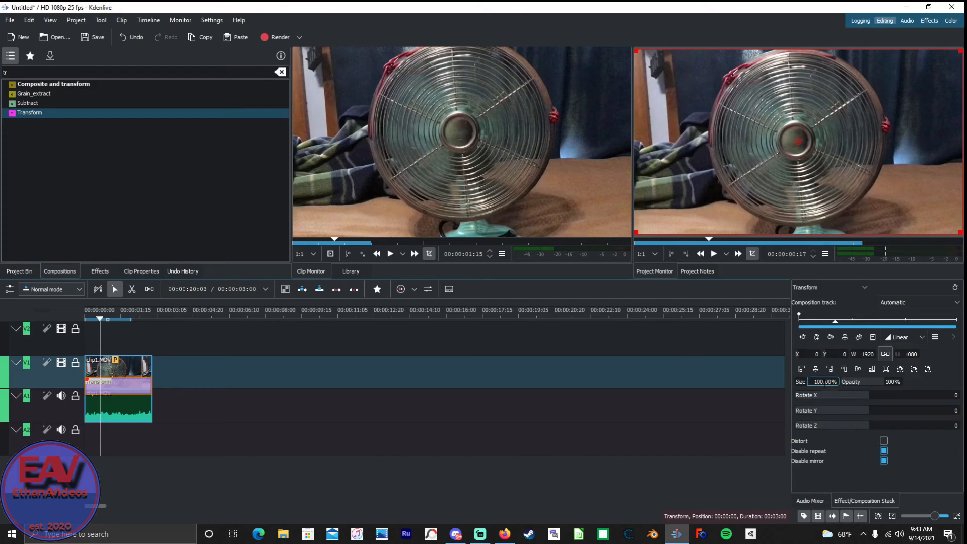
pyautogui.scroll(-12, 825, 383)
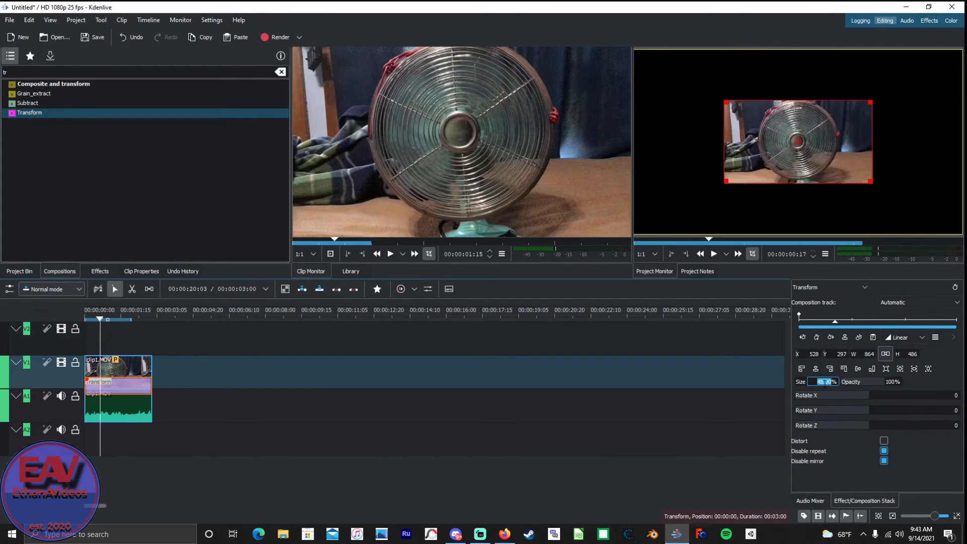
pyautogui.scroll(12, 824, 383)
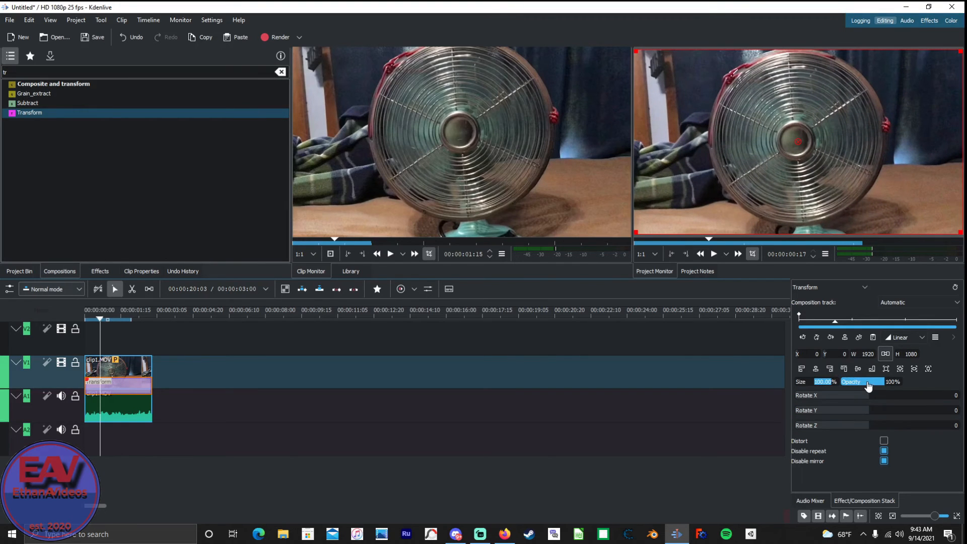
# Try lowering the Transform composition's opacity to 64% and return it to 100%.
pyautogui.moveTo(871, 386); pyautogui.dragTo(866, 386)
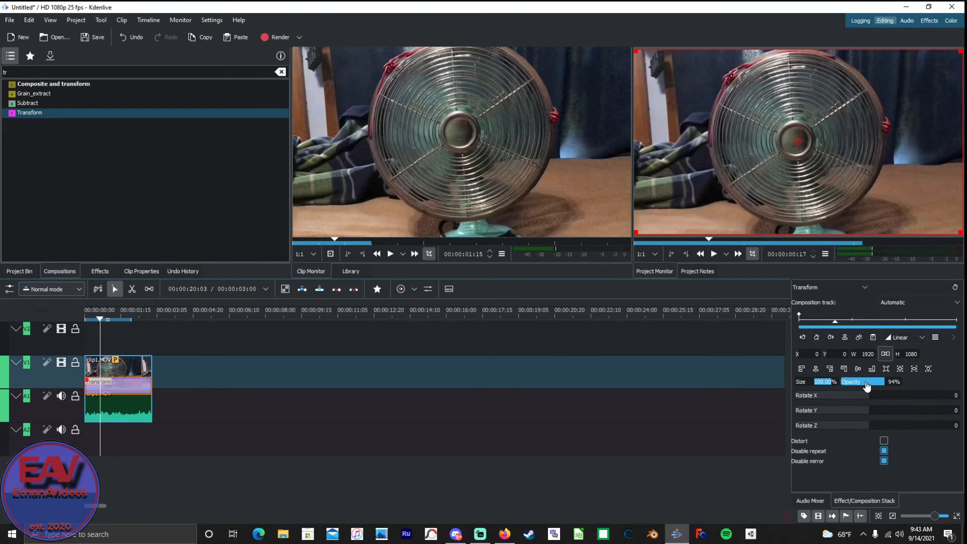
pyautogui.scroll(-5, 867, 386)
pyautogui.scroll(-5, 867, 384)
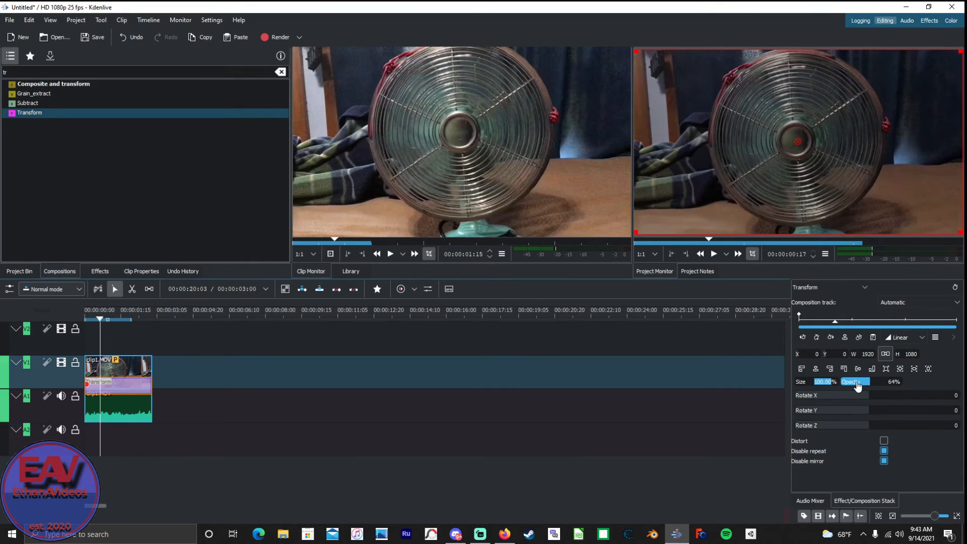
pyautogui.scroll(1, 860, 384)
pyautogui.press('Return')
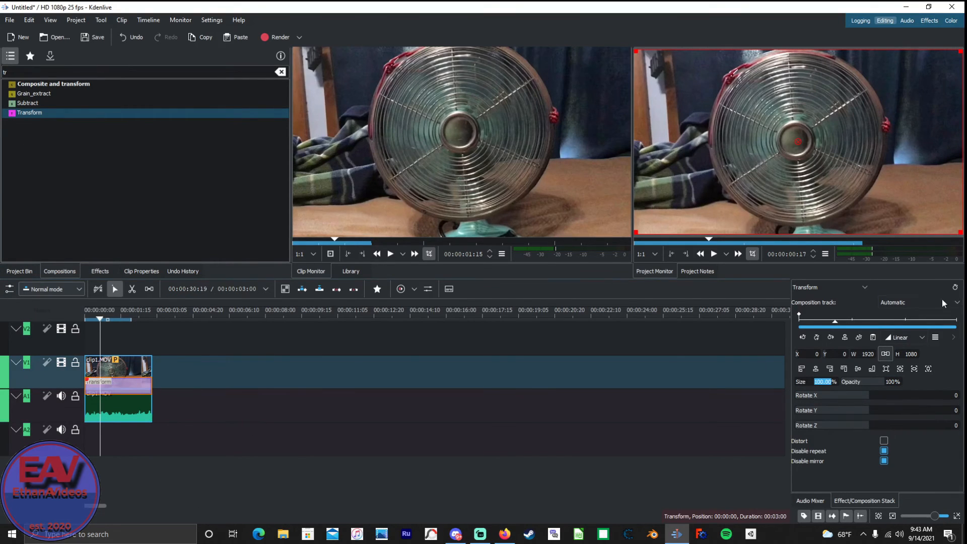
# Delete the Transform composition from the clip1.MOV segment.
pyautogui.scroll(-2, 910, 354)
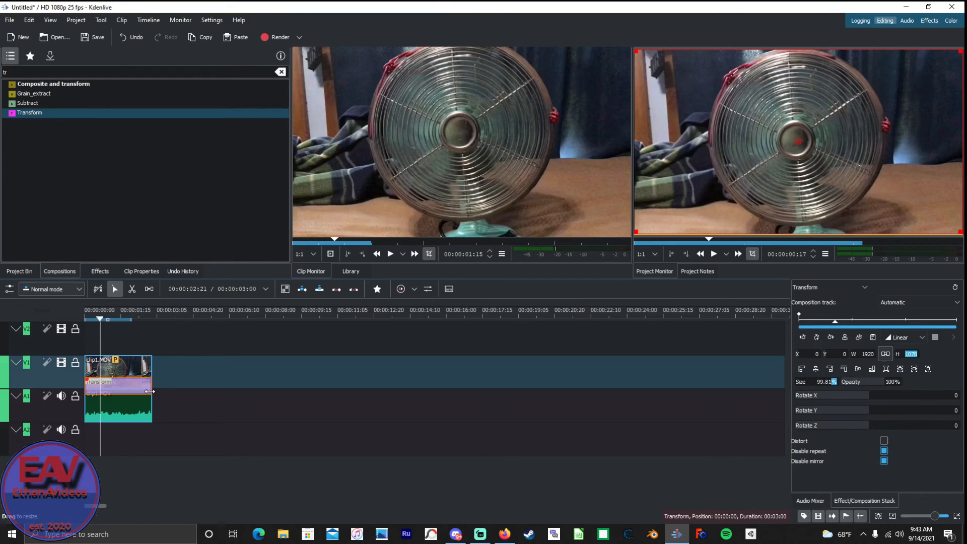
pyautogui.press('Delete')
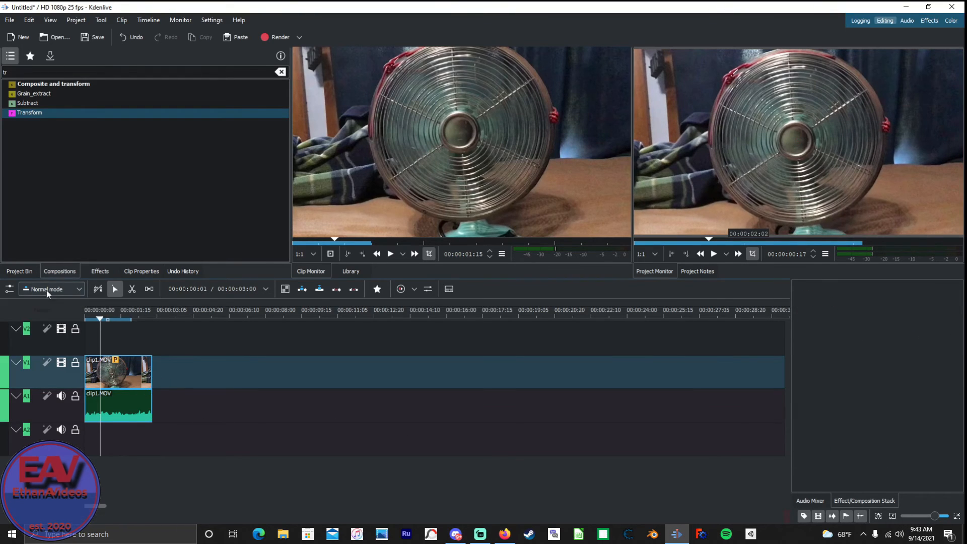
# Place clip2.MOV on tracks V2 and A2 from 00:00:00:17 and add a Transform composition between V2 and V1.
pyautogui.click(18, 271)
pyautogui.moveTo(91, 112); pyautogui.dragTo(81, 389)
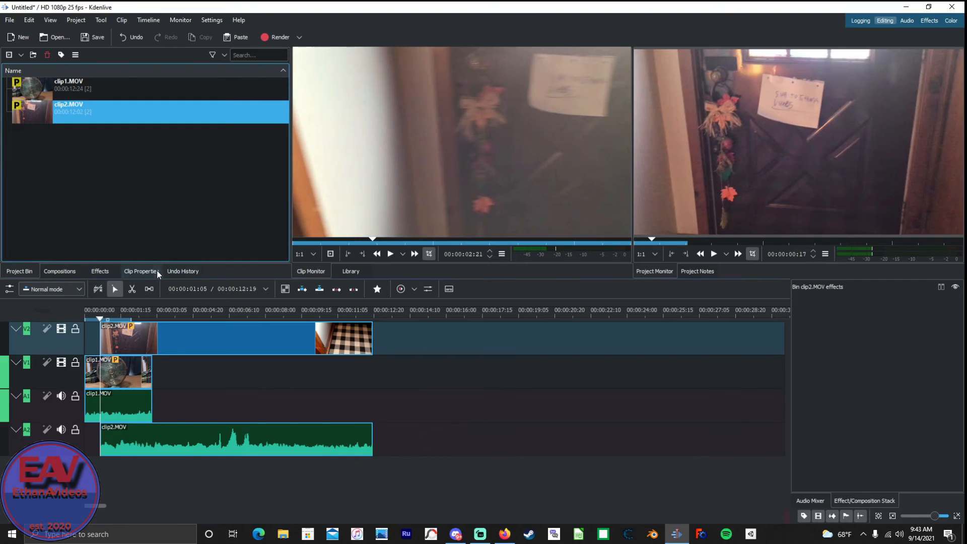
pyautogui.click(60, 271)
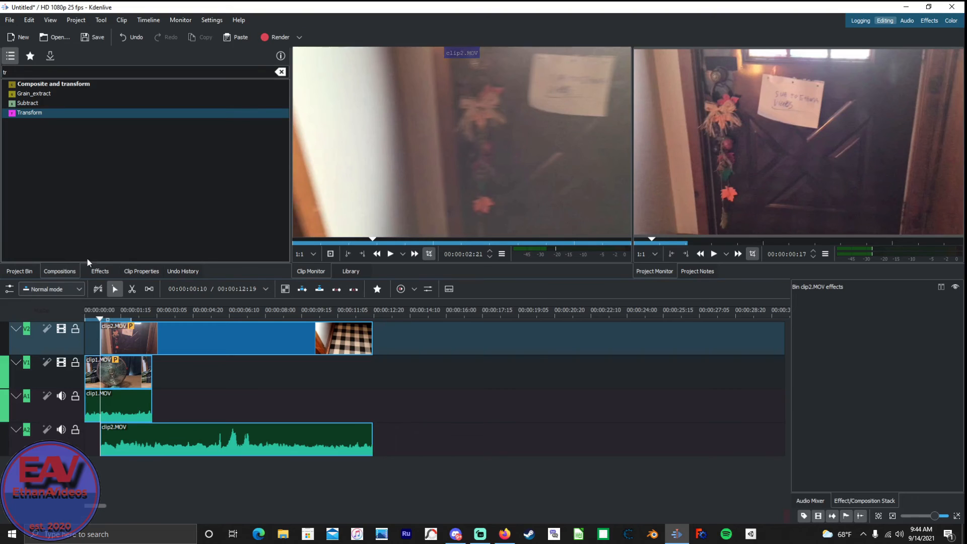
pyautogui.moveTo(50, 111); pyautogui.dragTo(110, 352)
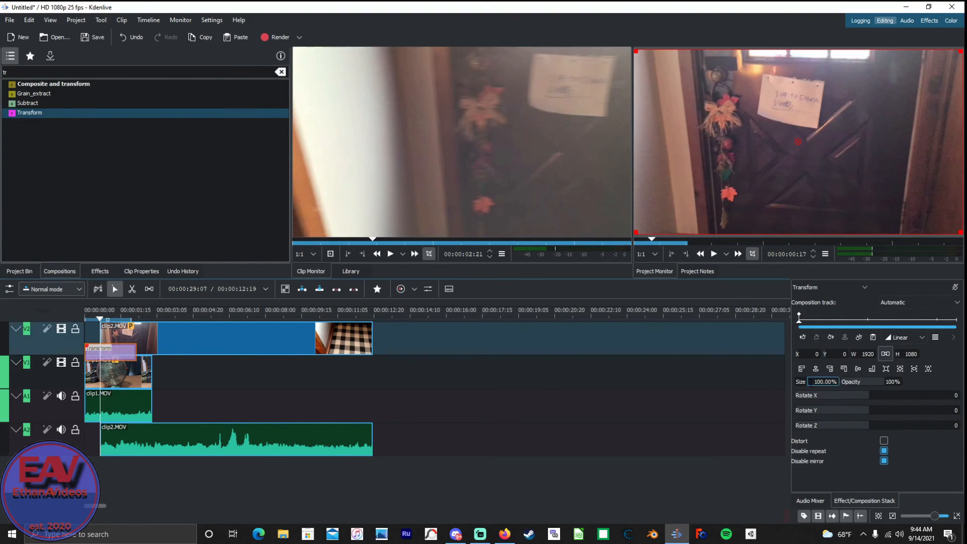
# Set the Transform composition over clip2.MOV to size 34.63%, position X -12, Y 13, and opacity 62%.
pyautogui.scroll(-20, 803, 385)
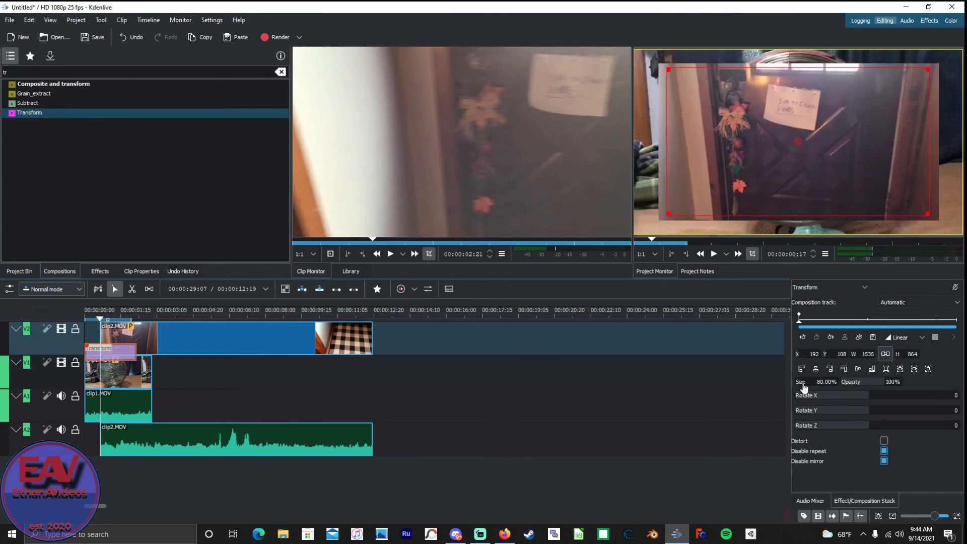
pyautogui.scroll(-15, 804, 388)
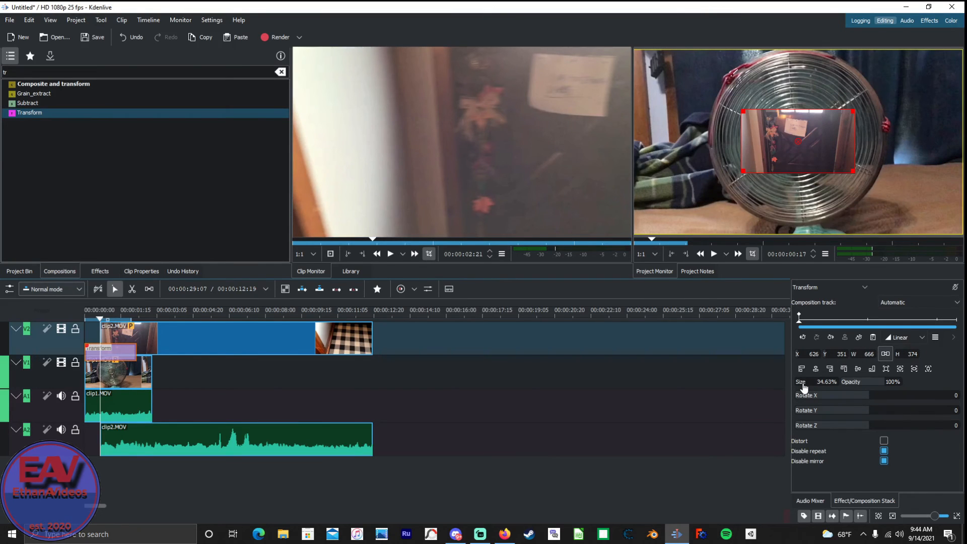
pyautogui.moveTo(798, 142); pyautogui.dragTo(692, 86)
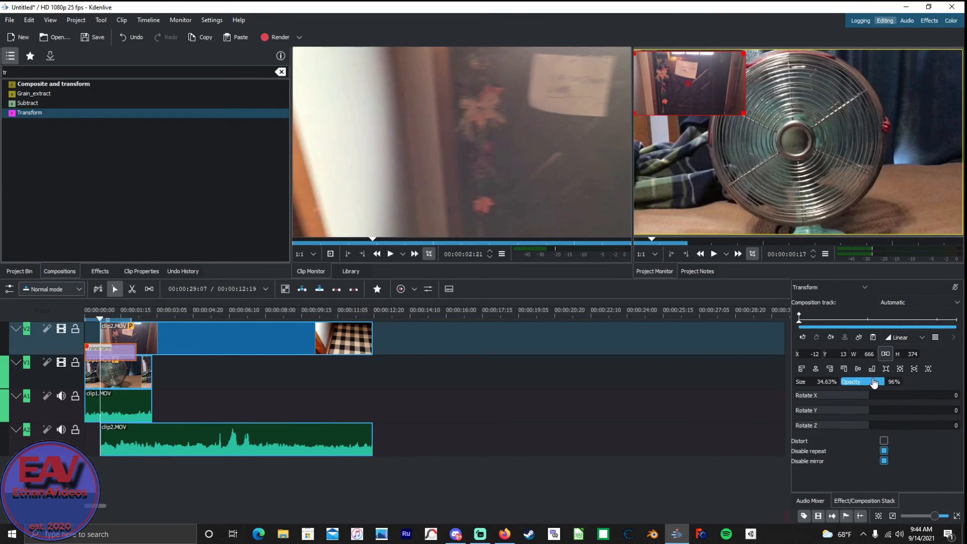
pyautogui.scroll(-4, 874, 383)
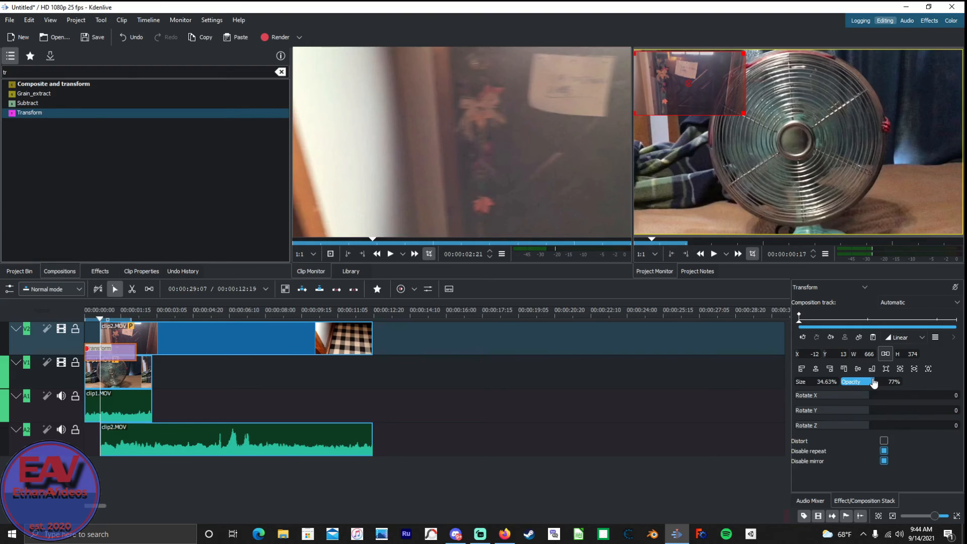
pyautogui.scroll(-5, 874, 383)
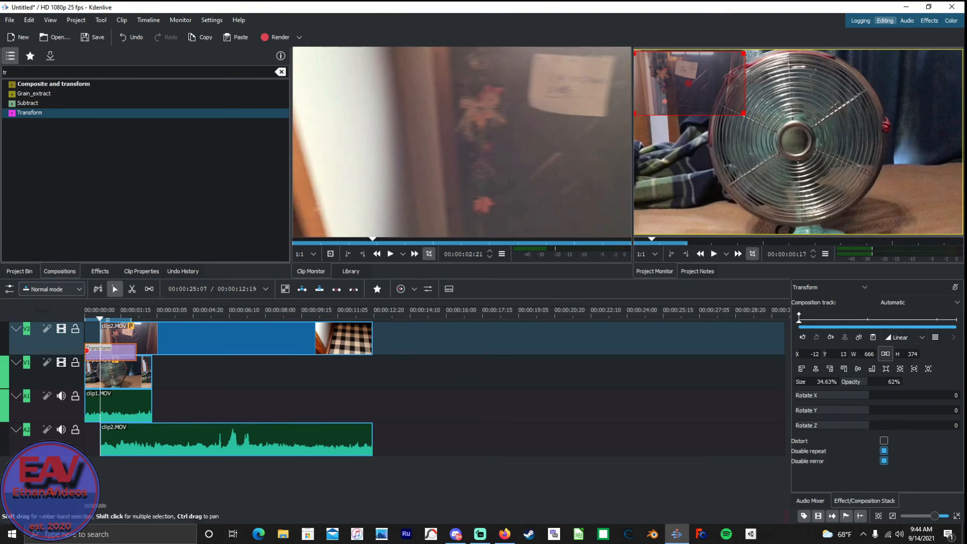
# Play the timeline from near the start through 00:00:02:24 to preview the clip2.MOV overlay.
pyautogui.click(87, 445)
pyautogui.press('space')
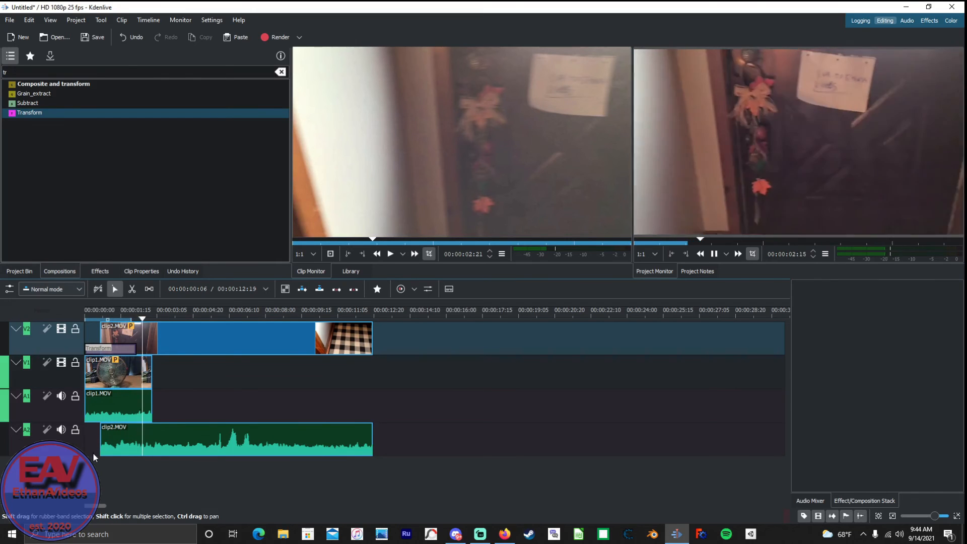
pyautogui.press('space')
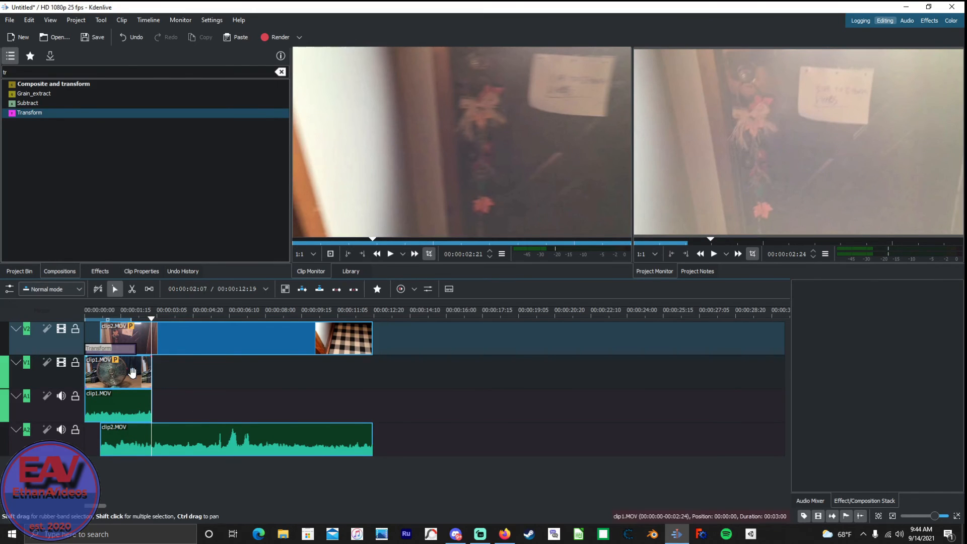
# Delete the Transform composition and move clip2.MOV to the start of tracks V2 and A2.
pyautogui.moveTo(116, 349); pyautogui.dragTo(7, 334)
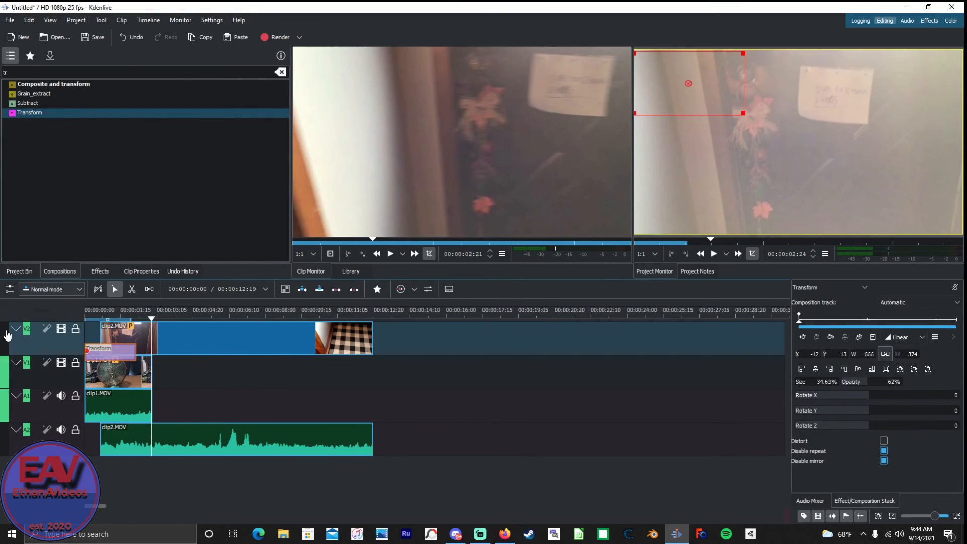
pyautogui.press('Delete')
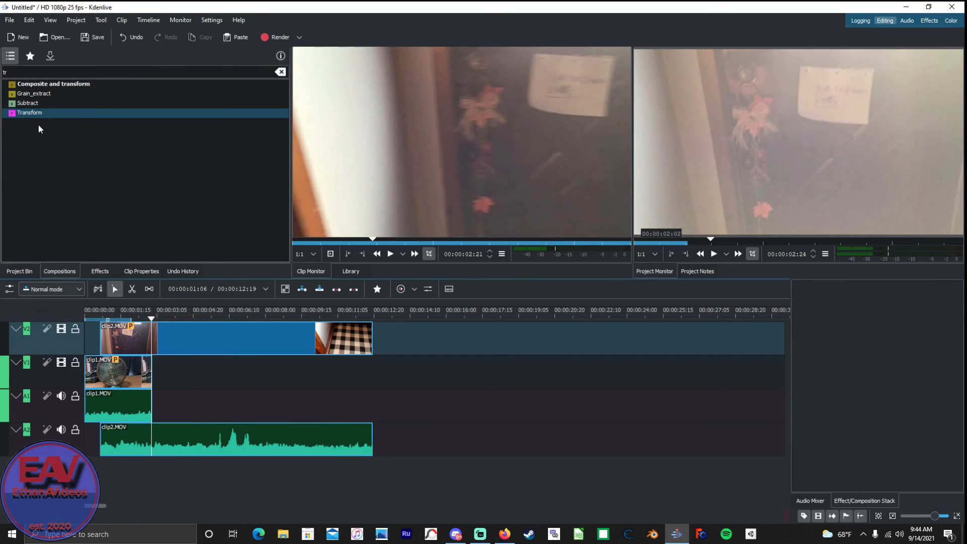
pyautogui.click(147, 447)
pyautogui.moveTo(147, 447); pyautogui.dragTo(129, 444)
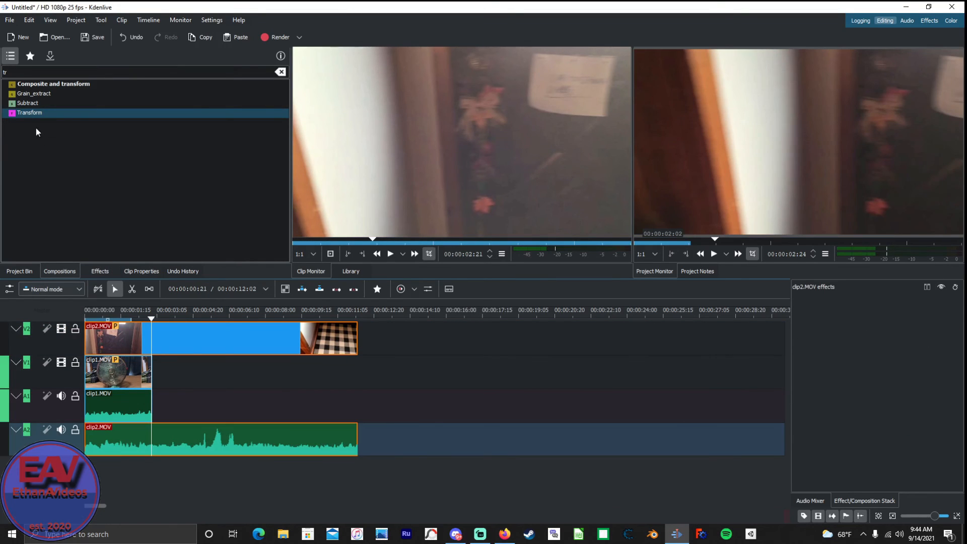
# Add a three-second Transform composition at the start of clip2.MOV on track V2 and delete it again.
pyautogui.click(41, 114)
pyautogui.moveTo(36, 113); pyautogui.dragTo(87, 337)
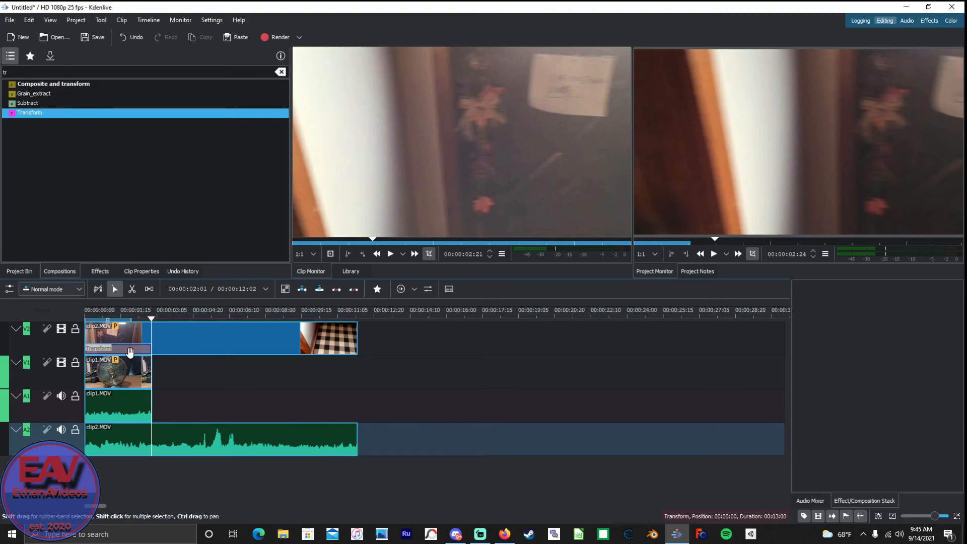
pyautogui.click(130, 351)
pyautogui.press('Delete')
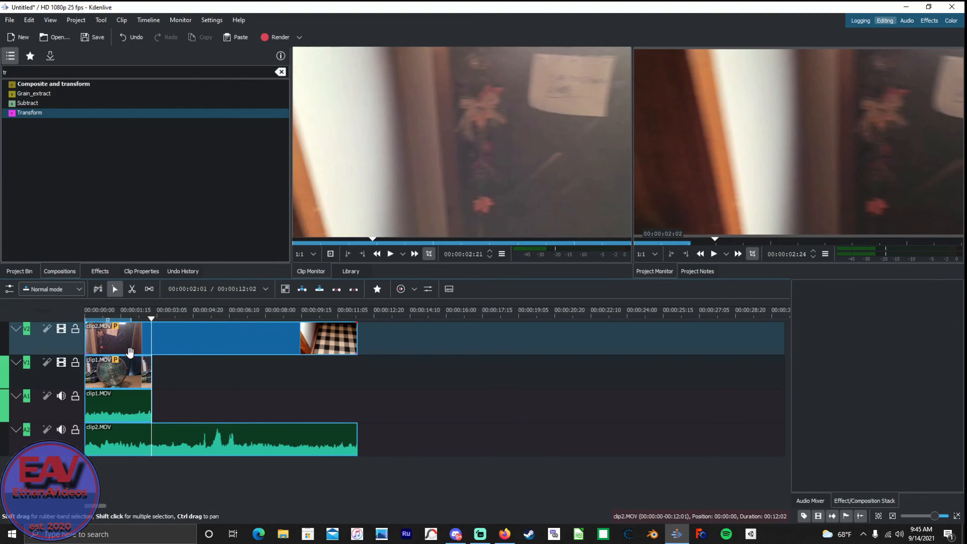
# Delete clip2.MOV from tracks V2 and A2.
pyautogui.click(173, 340)
pyautogui.press('Delete')
pyautogui.rightClick(173, 344)
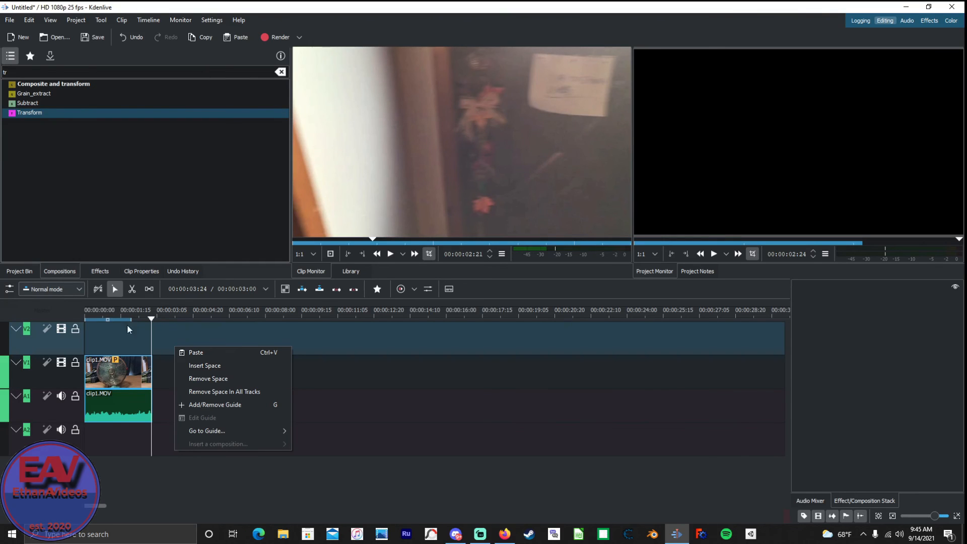
# Filter the compositions by "s" and add a three-second Slide composition at the start of clip1.MOV on track V1.
pyautogui.moveTo(21, 70); pyautogui.dragTo(1, 84)
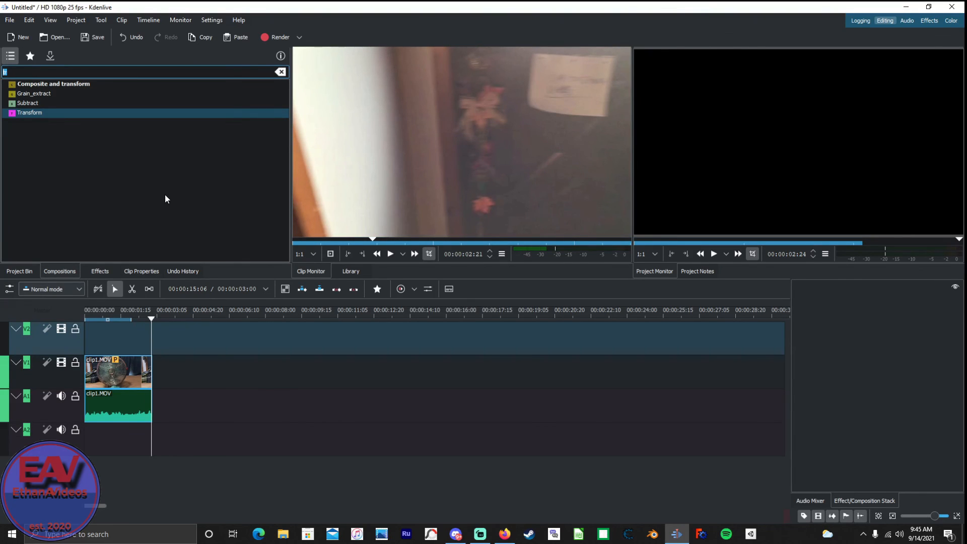
pyautogui.press('BackSpace')
pyautogui.write('e')
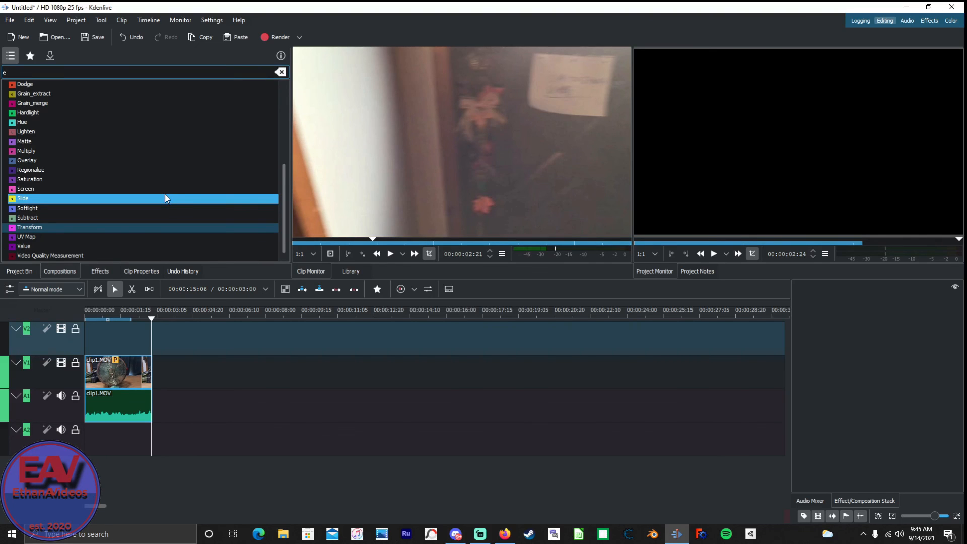
pyautogui.press('BackSpace')
pyautogui.write('sl')
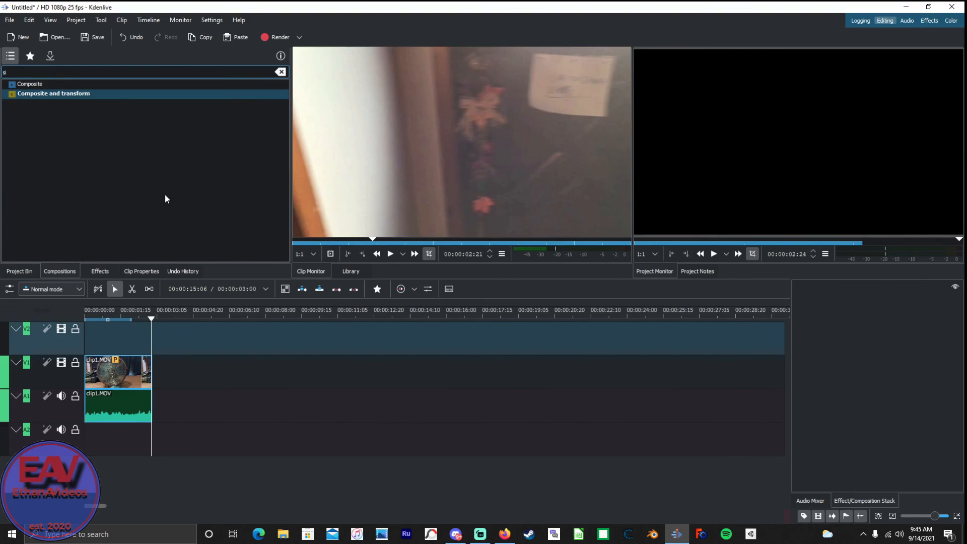
pyautogui.press('BackSpace')
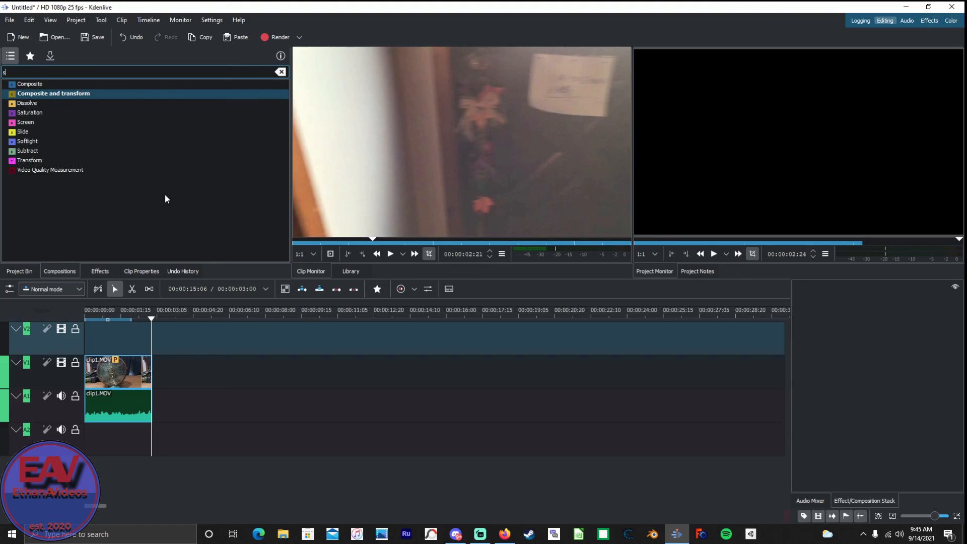
pyautogui.moveTo(95, 131); pyautogui.dragTo(76, 381)
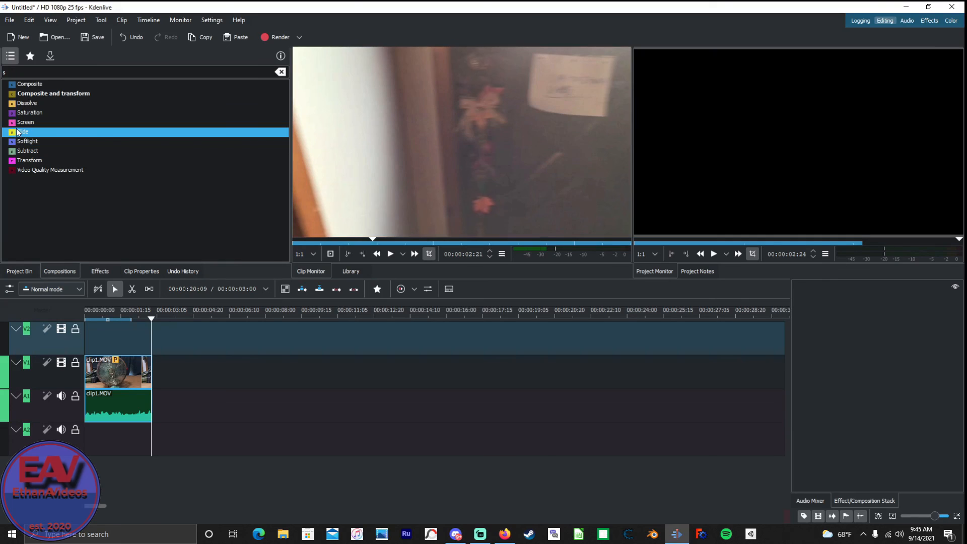
pyautogui.moveTo(18, 133); pyautogui.dragTo(89, 390)
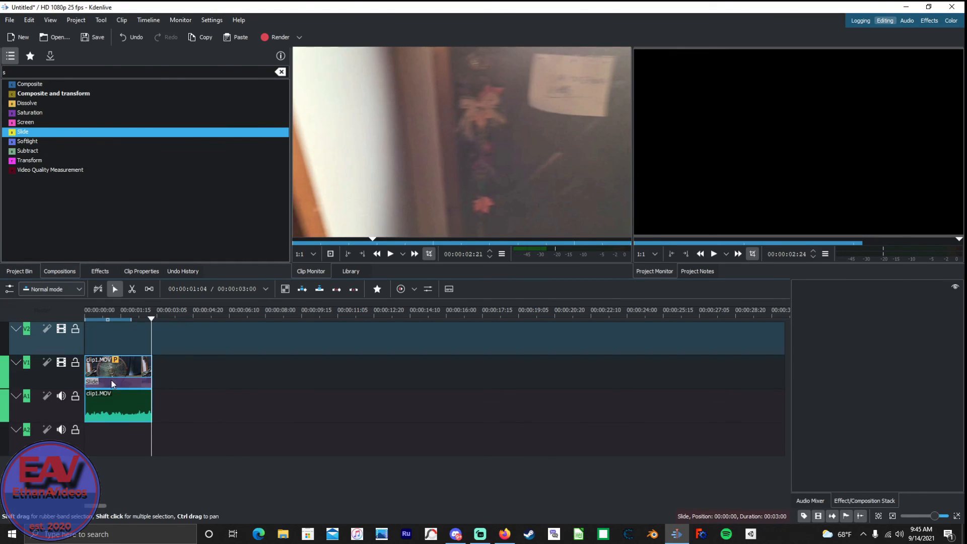
# Lower the Slide composition's start transparency to about one third of its range and play the timeline from the beginning.
pyautogui.click(365, 374)
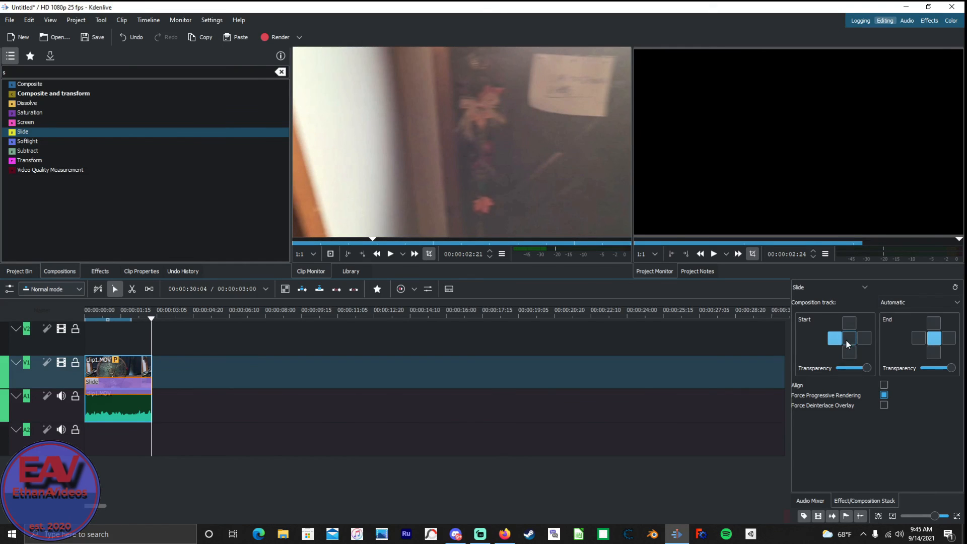
pyautogui.moveTo(848, 383); pyautogui.dragTo(848, 388)
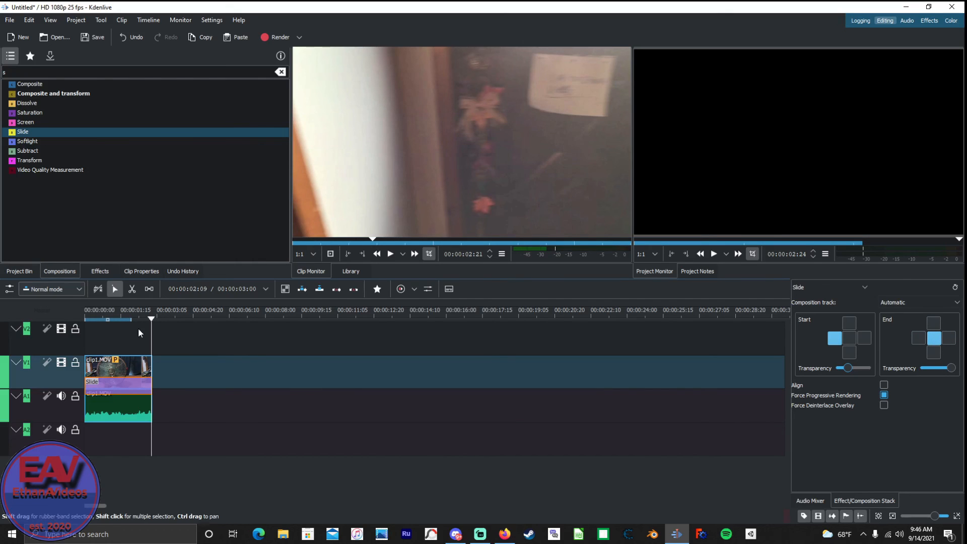
pyautogui.moveTo(152, 321); pyautogui.dragTo(41, 401)
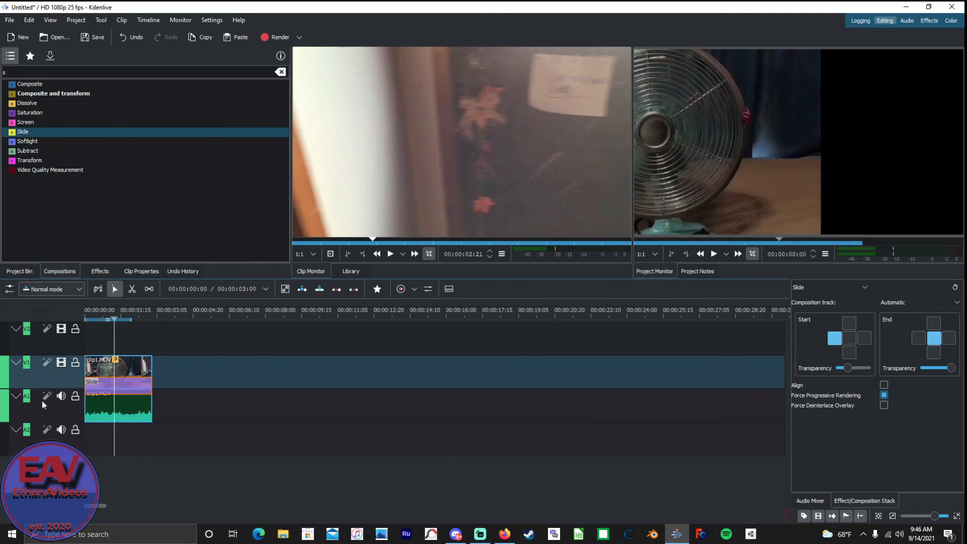
pyautogui.press('space')
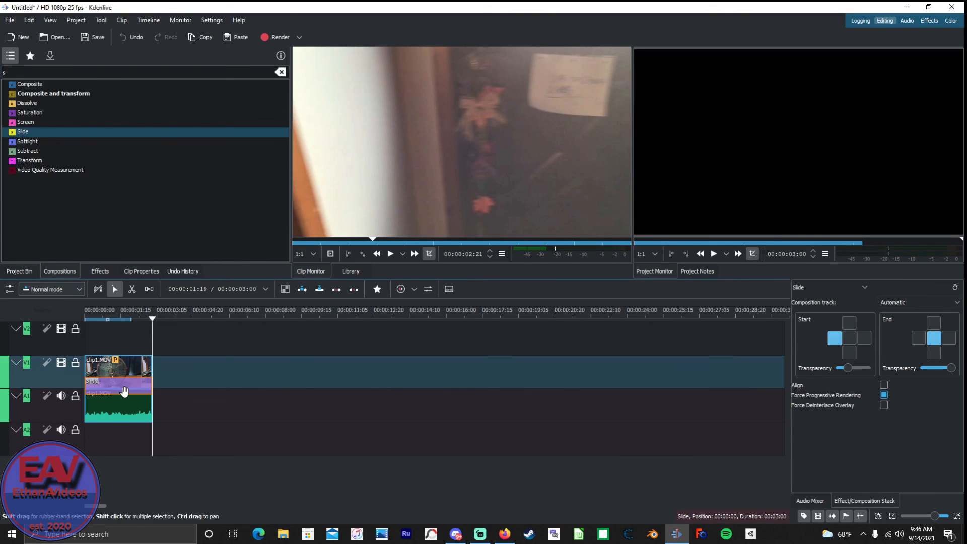
# Delete the Slide composition from clip1.MOV on track V1 and show the project's source clips.
pyautogui.press('Delete')
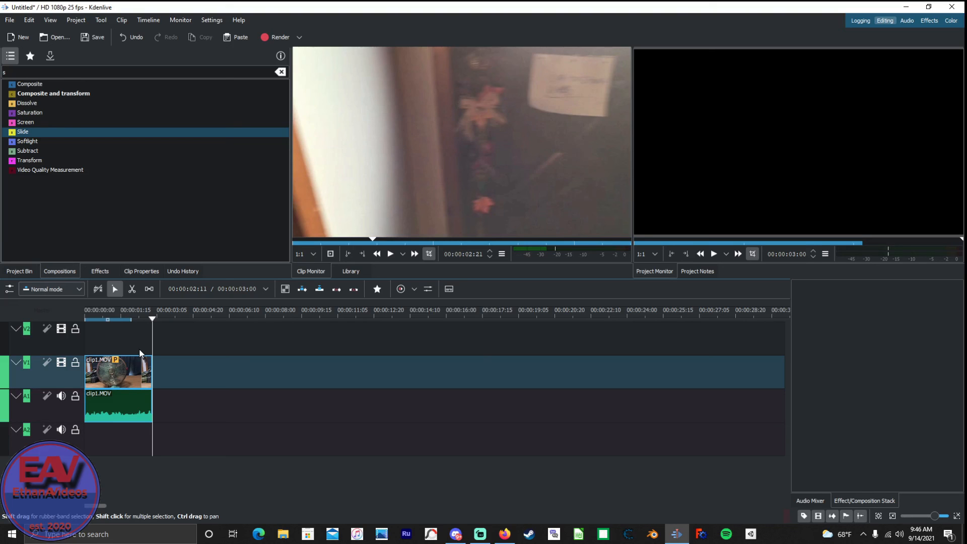
pyautogui.click(88, 134)
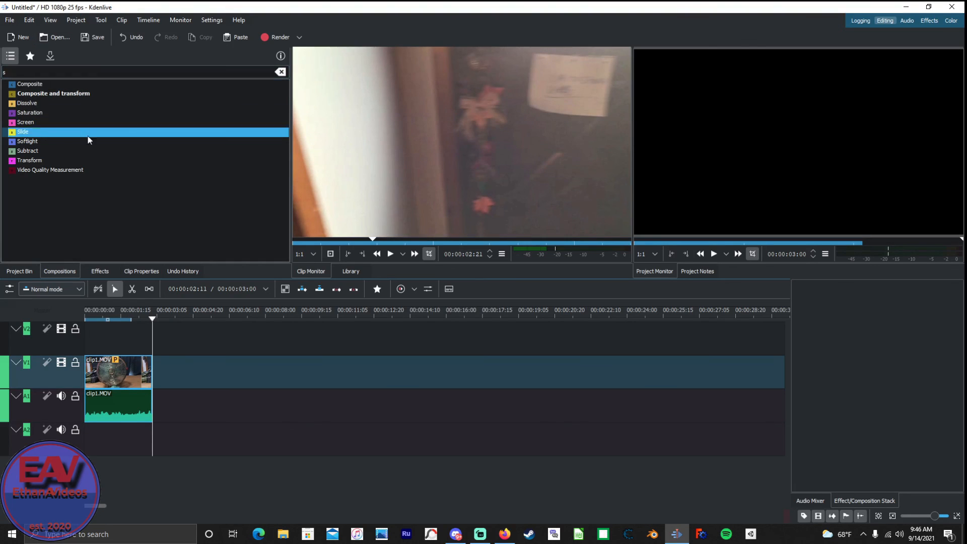
pyautogui.click(17, 272)
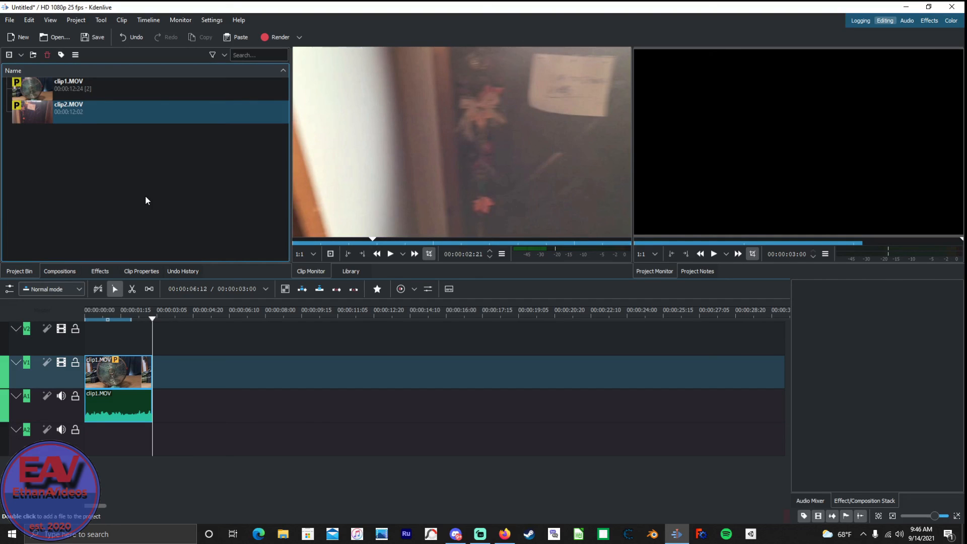